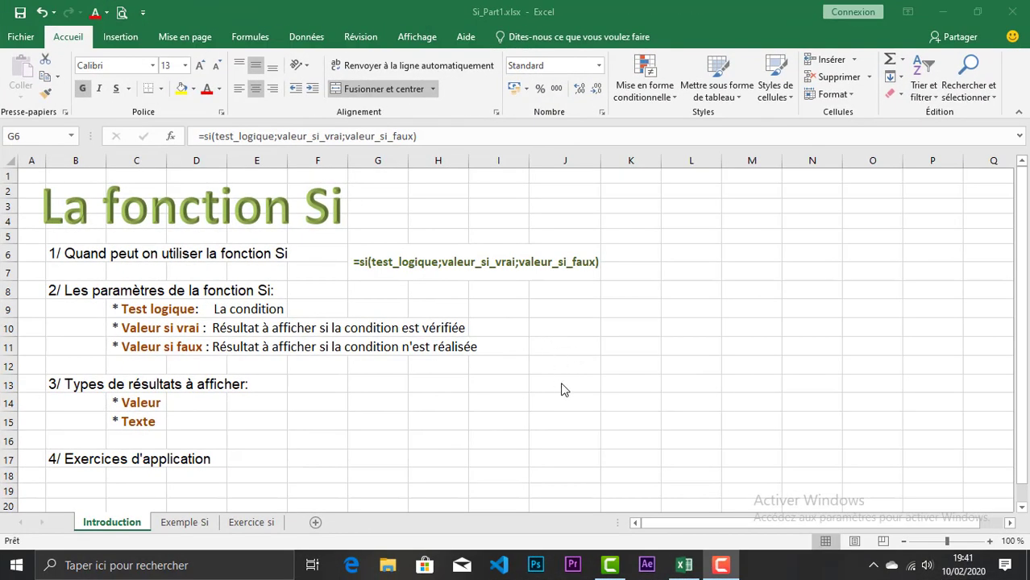
Go to the Exemple Si sheet and scroll back up to row 1
click(536, 267)
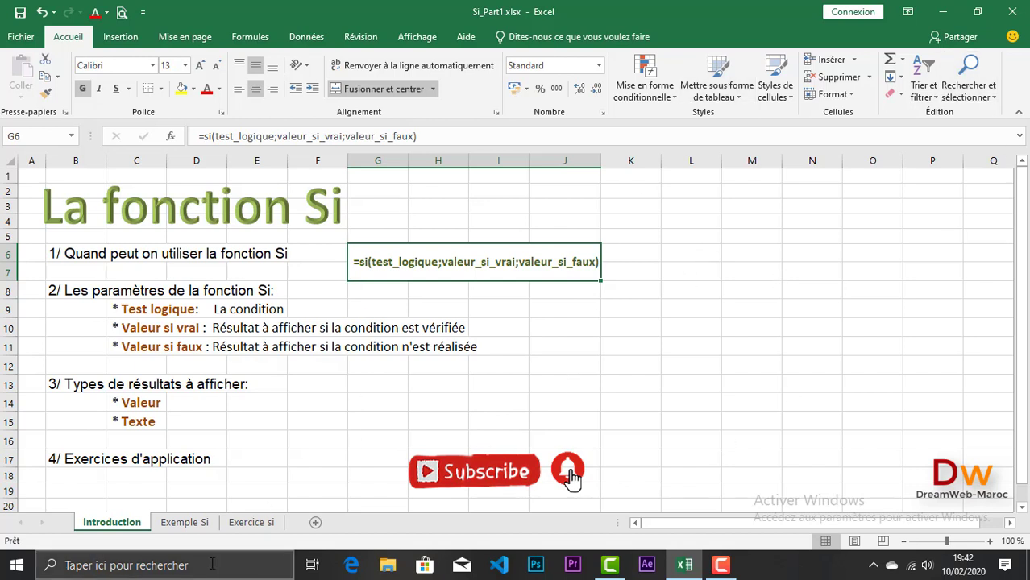
click(185, 522)
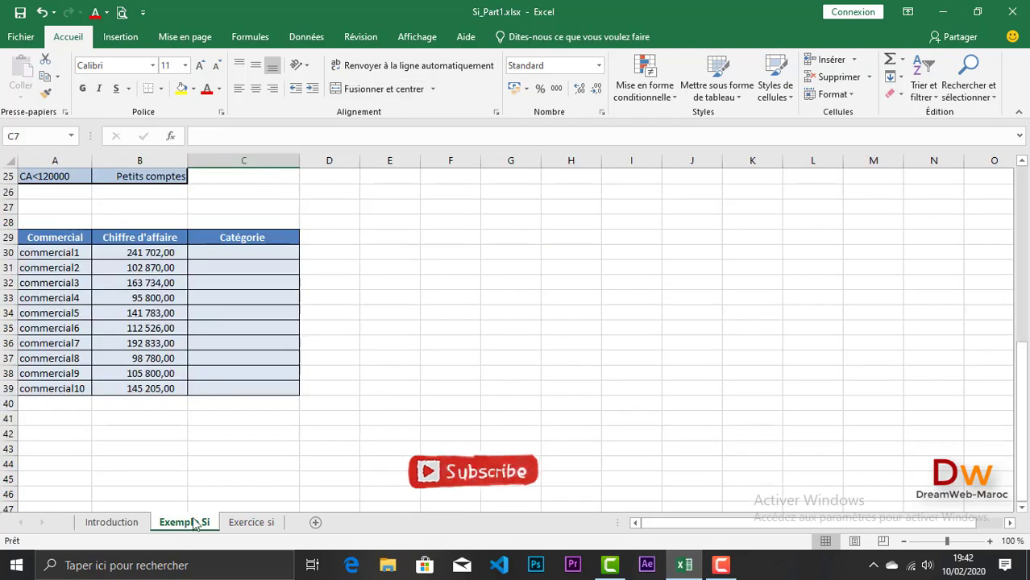
scroll(326, 324, up, 4)
scroll(328, 326, up, 1)
scroll(328, 326, up, 3)
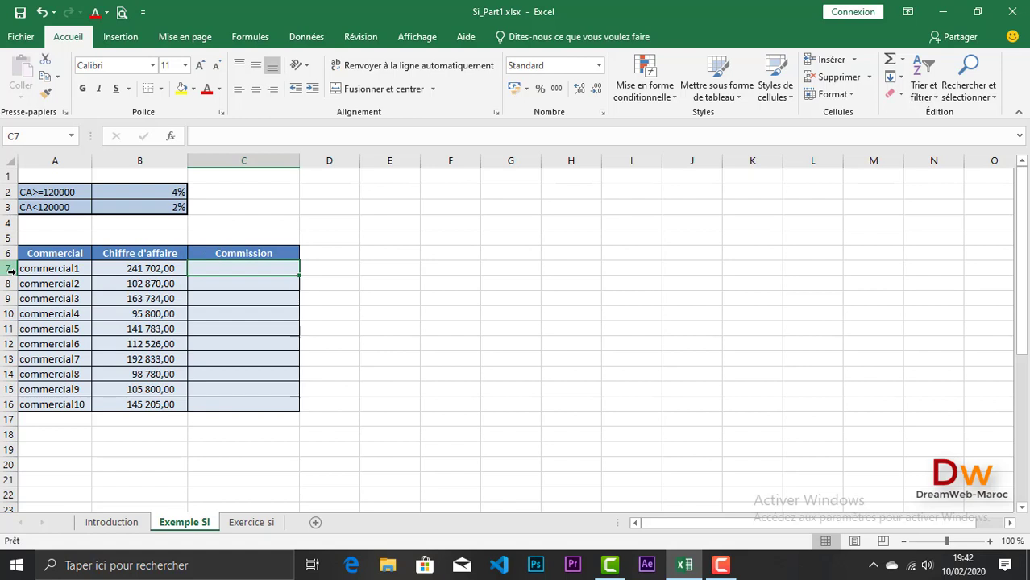
Review the CA conditions and their 4% / 2% commission rates, then select C7
click(34, 210)
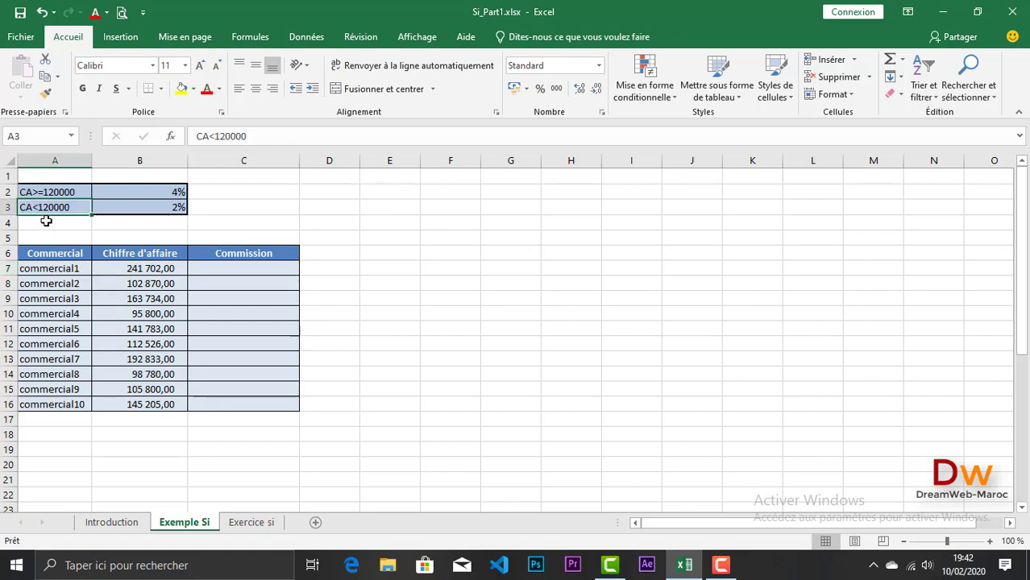
click(137, 208)
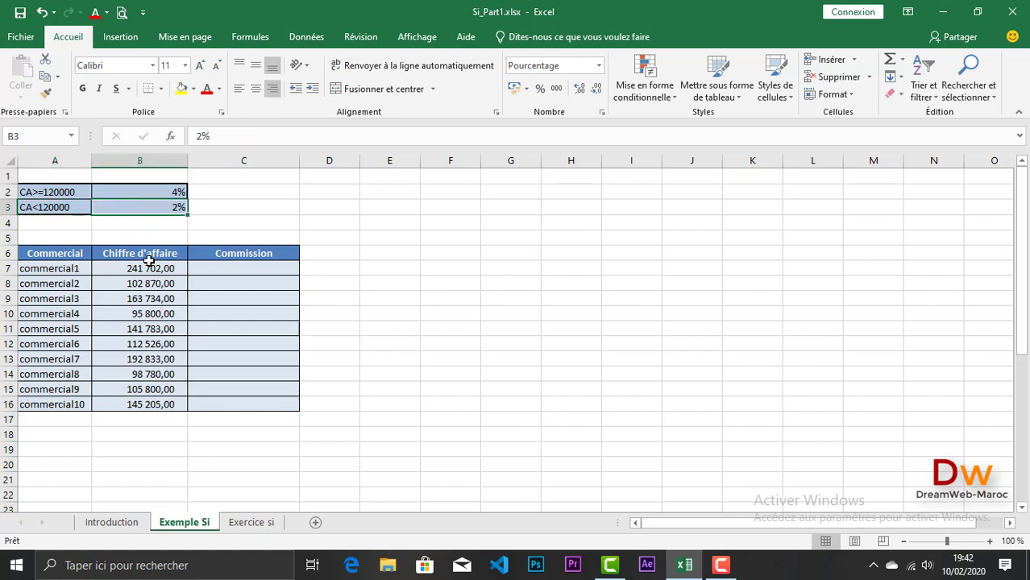
click(32, 194)
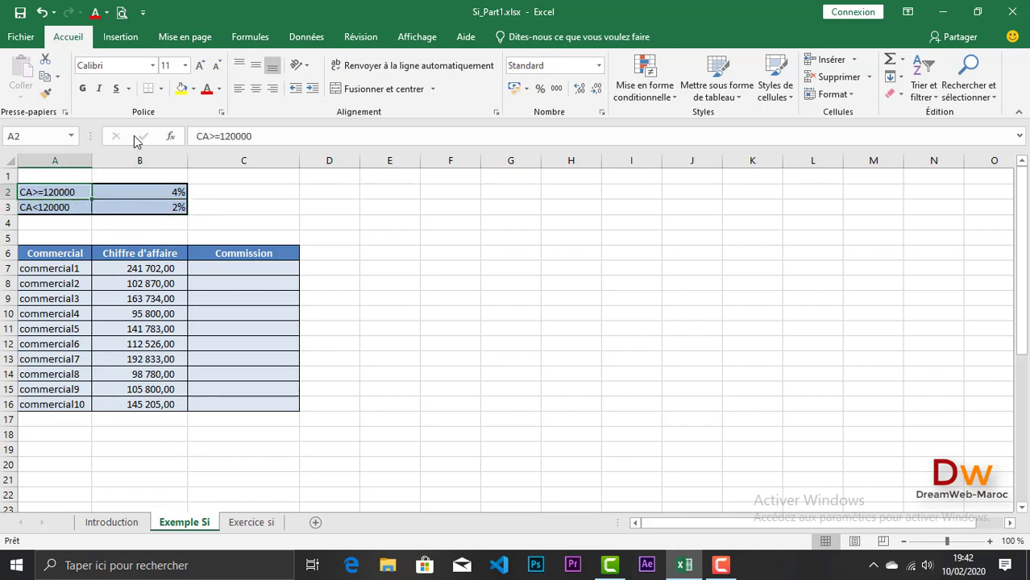
drag(164, 191, 176, 203)
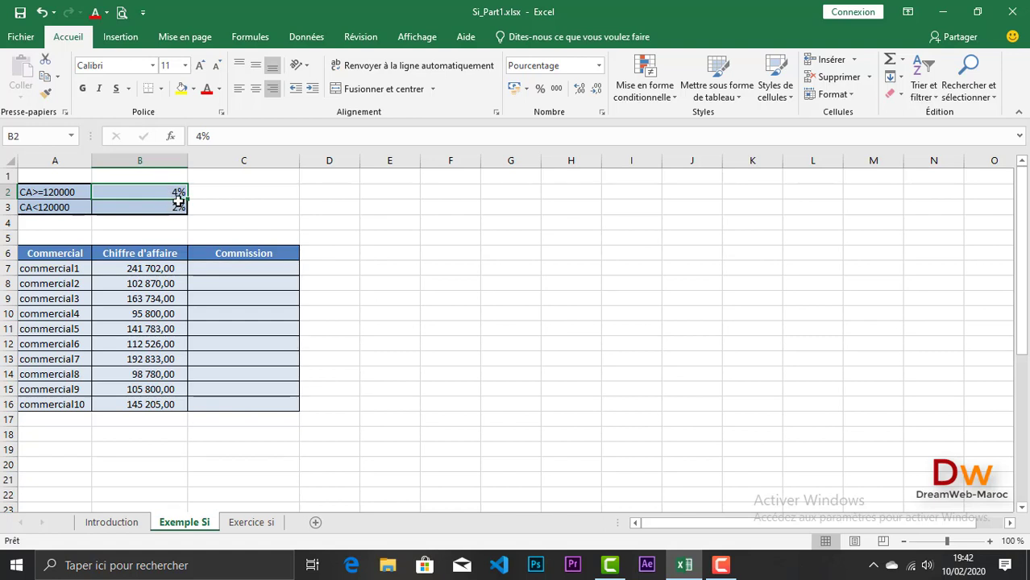
click(228, 269)
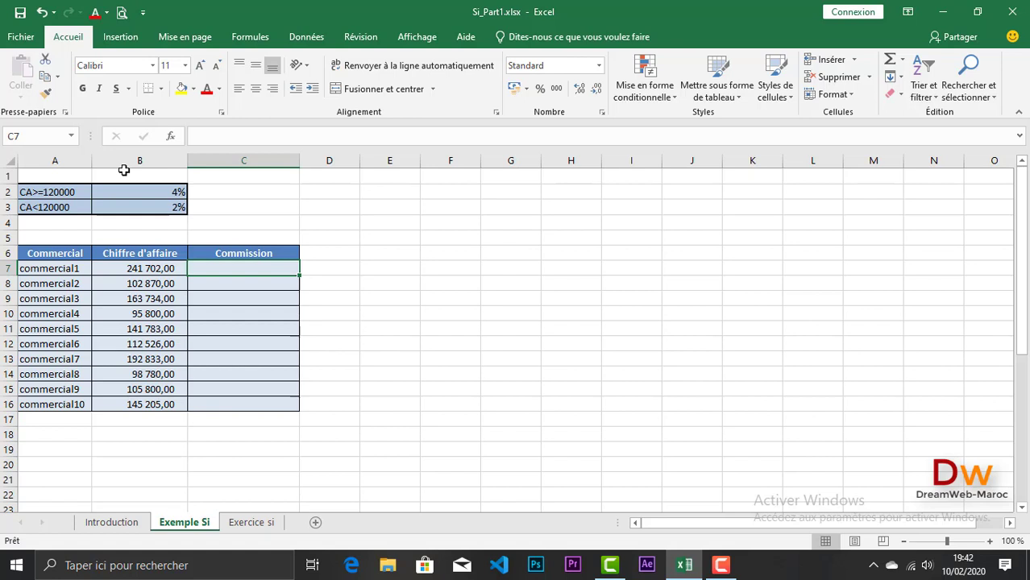
Begin =SI(B7 in C7, testing commercial1's turnover
text(=s)
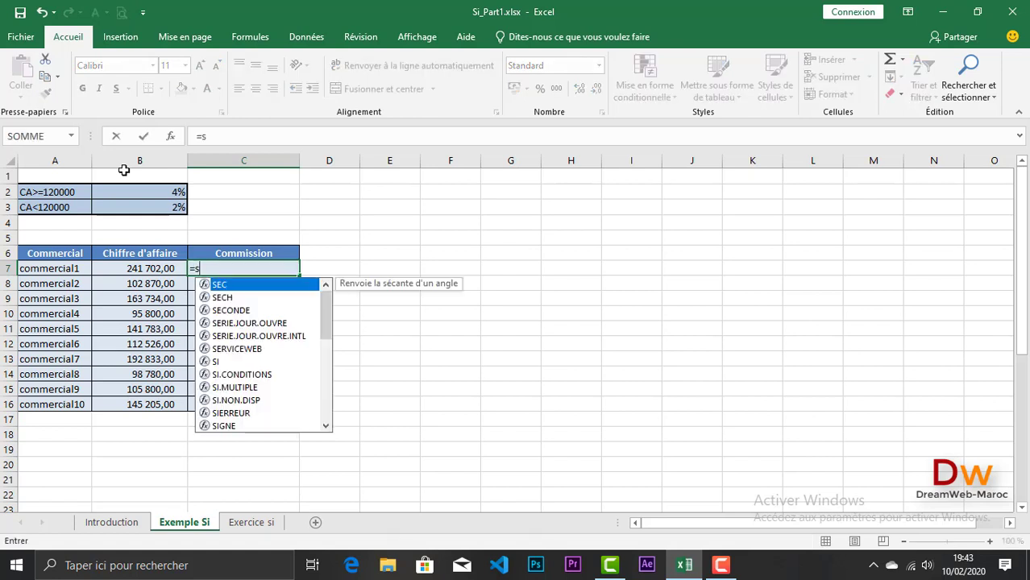
text(i)
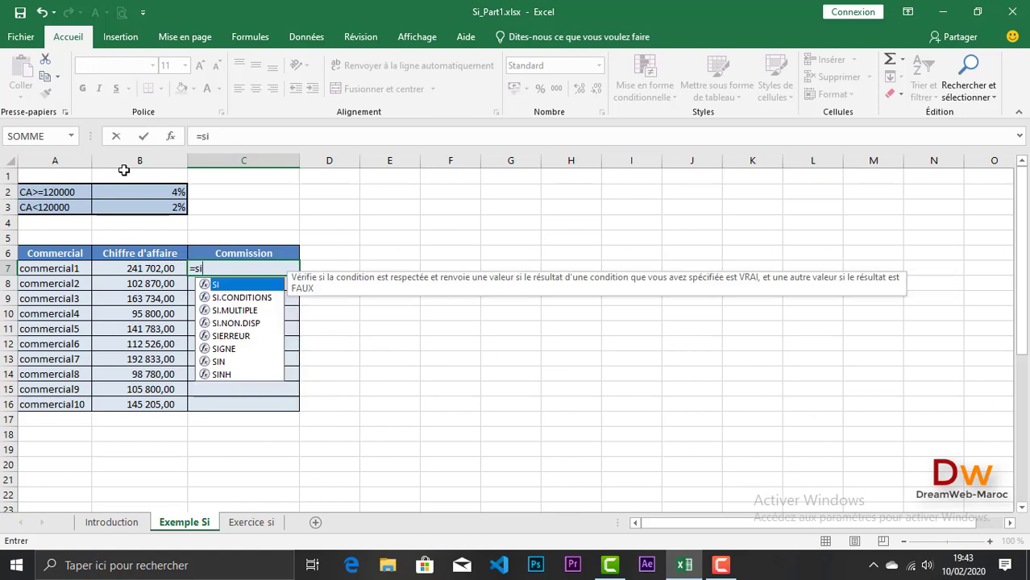
double_click(225, 290)
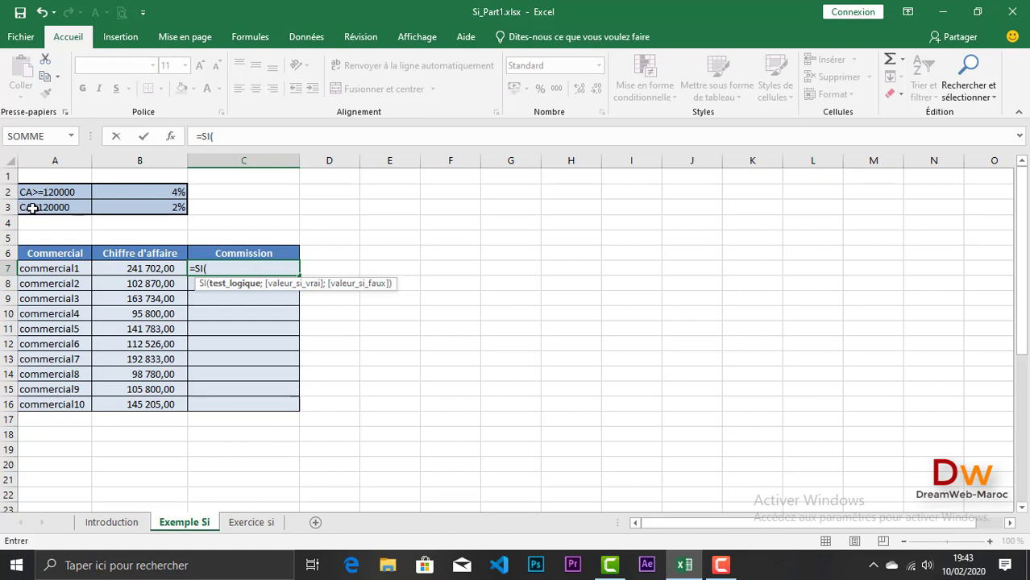
click(135, 269)
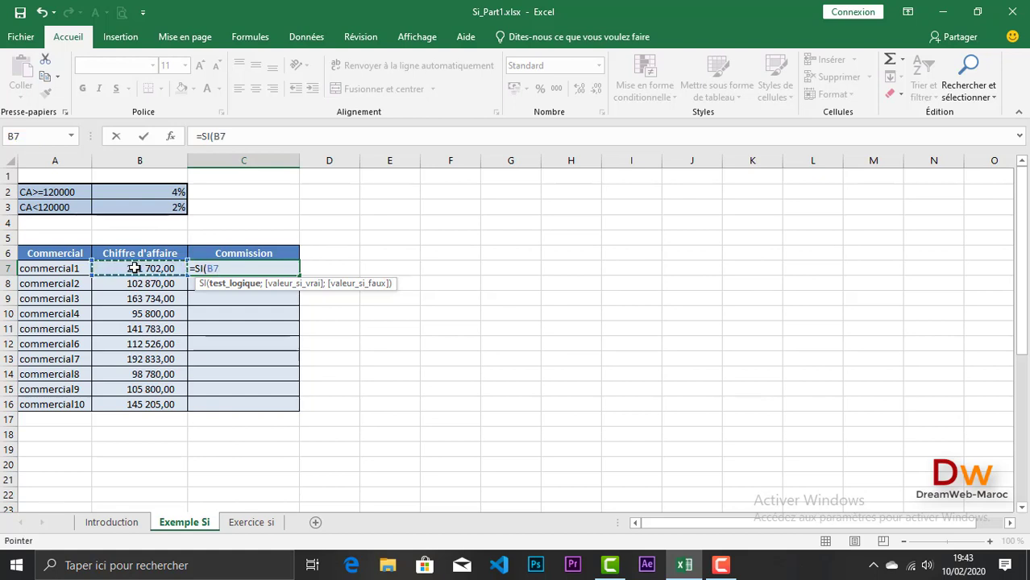
Complete C7 as =SI(B7<120000;2%*B7;4%*B7)
text(<120000)
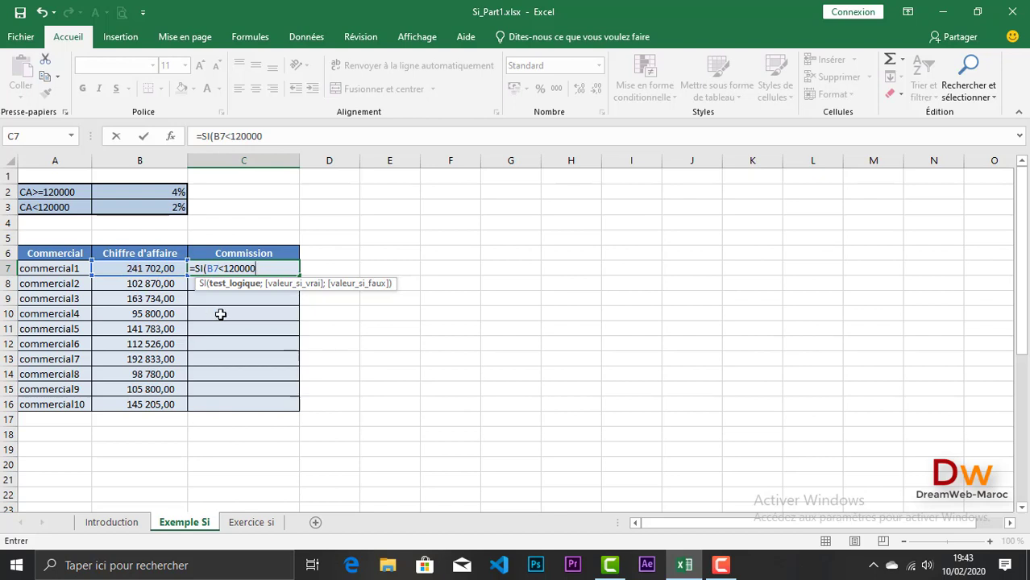
text(;2)
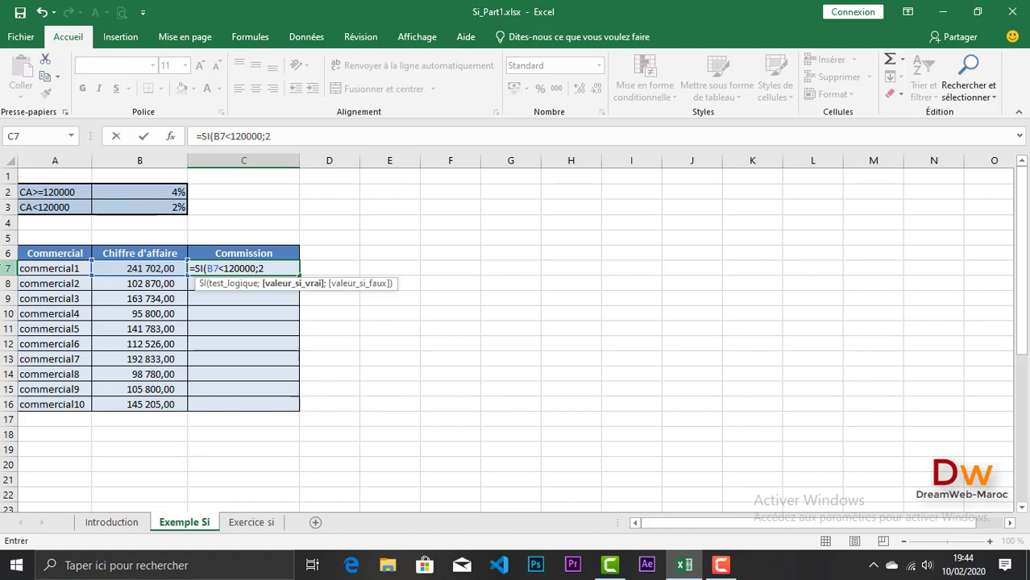
text(%*)
click(136, 268)
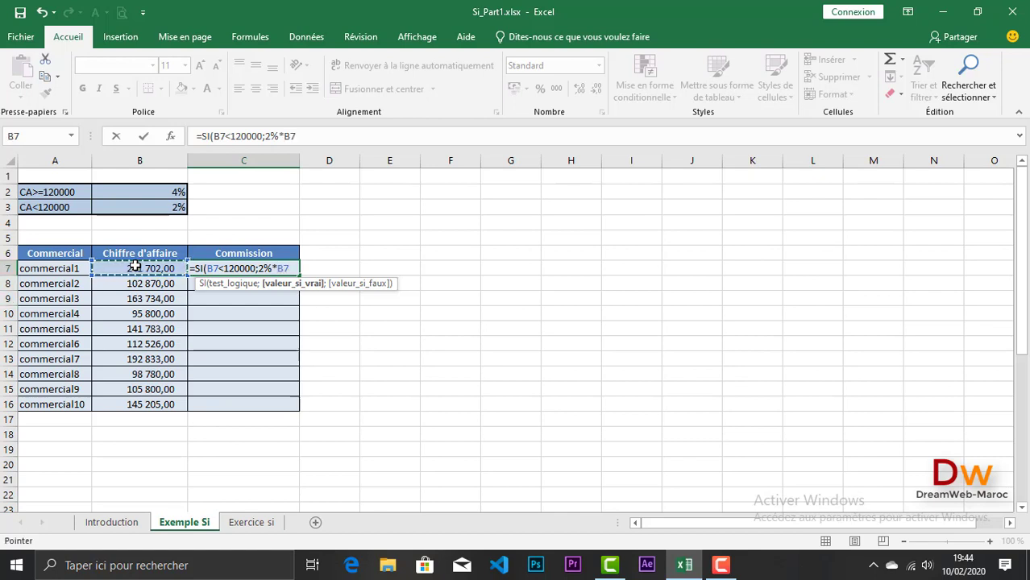
text(;4)
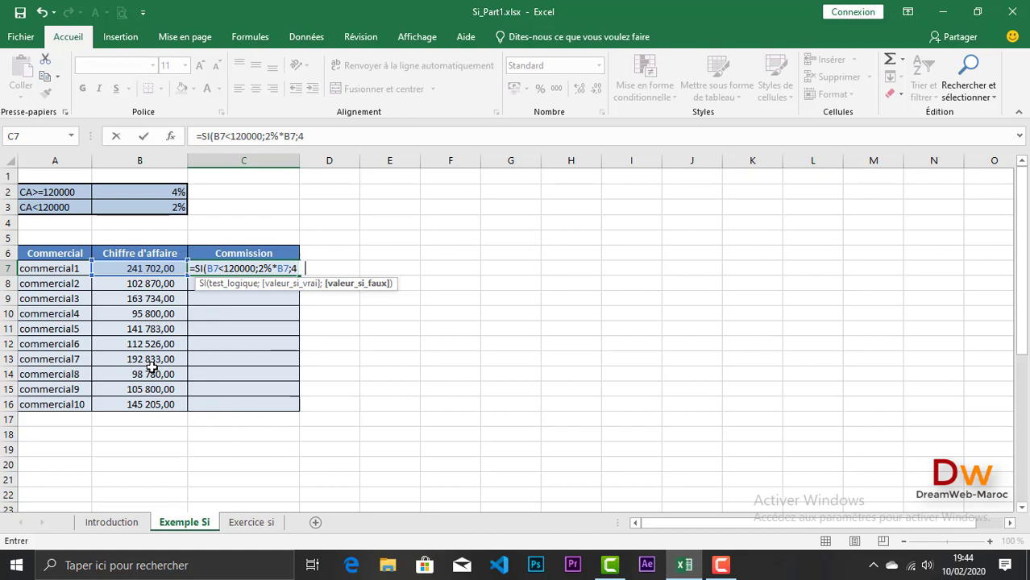
text(%*)
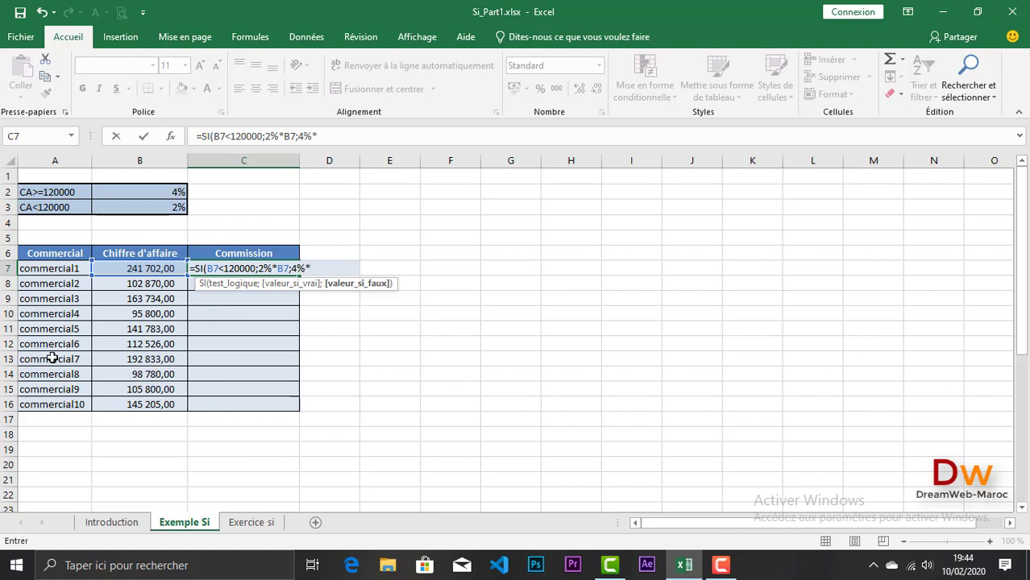
click(122, 269)
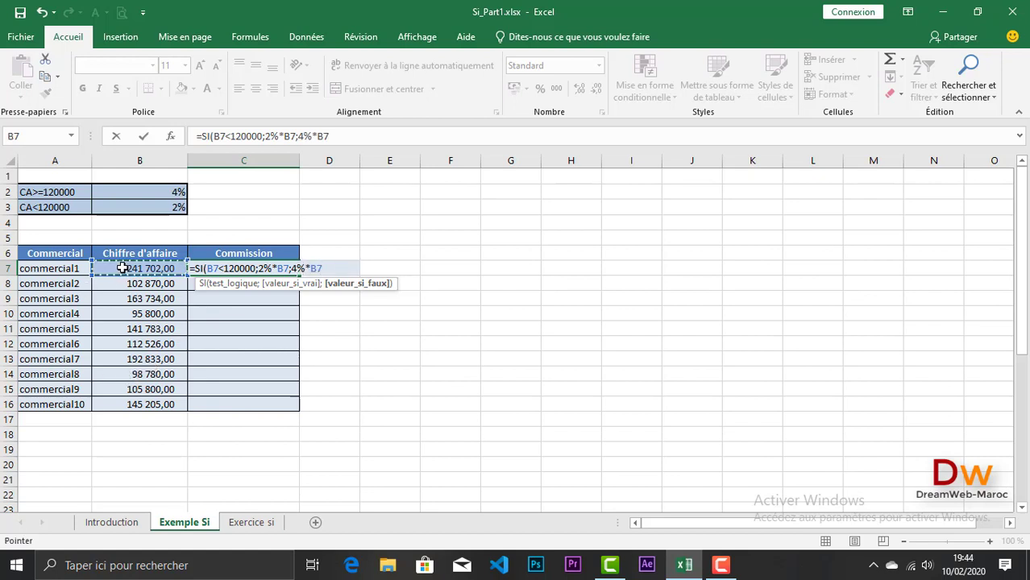
key(Return)
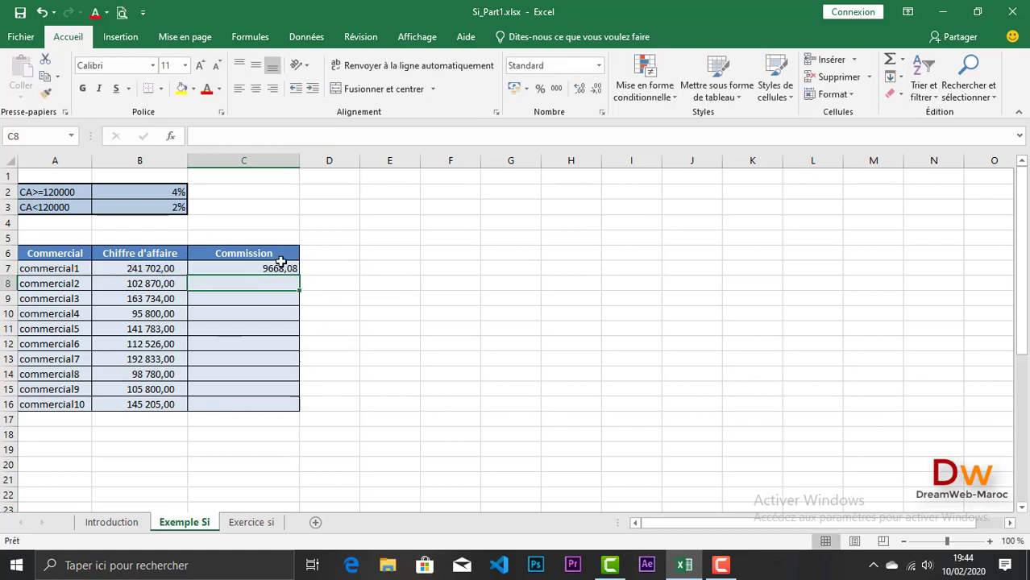
Copy the commission formula down to C16
click(276, 268)
drag(299, 277, 290, 402)
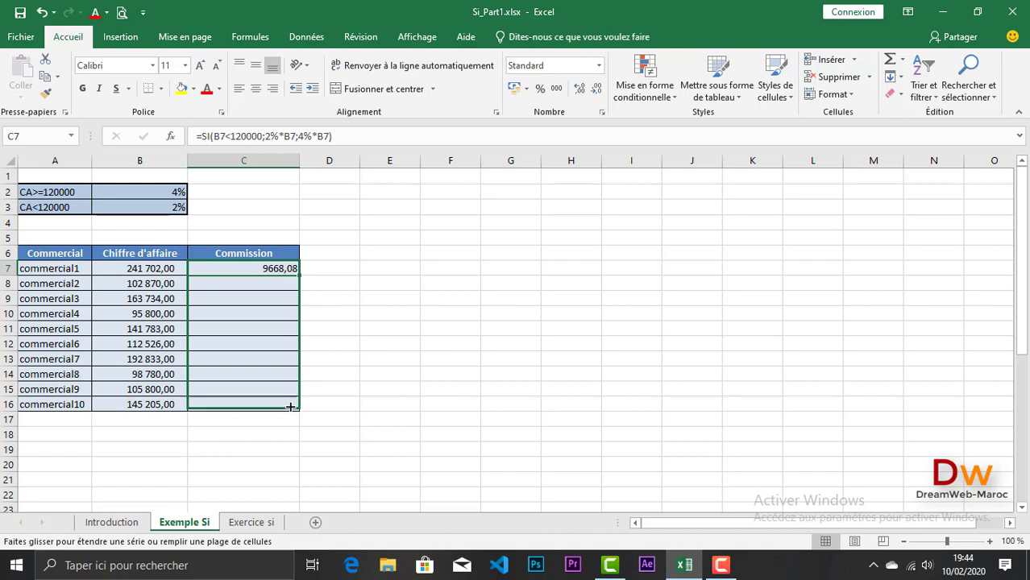
drag(290, 402, 291, 407)
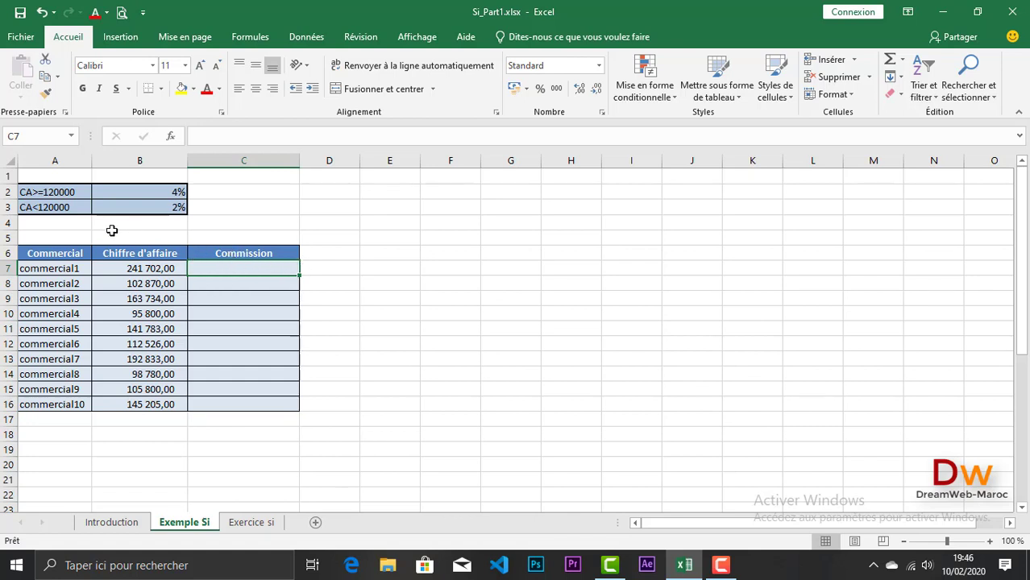
Re-enter C7 as =SI(B7>=120000;4%*B7;2%*B7), giving commercial1 a commission of 9668,08
click(46, 191)
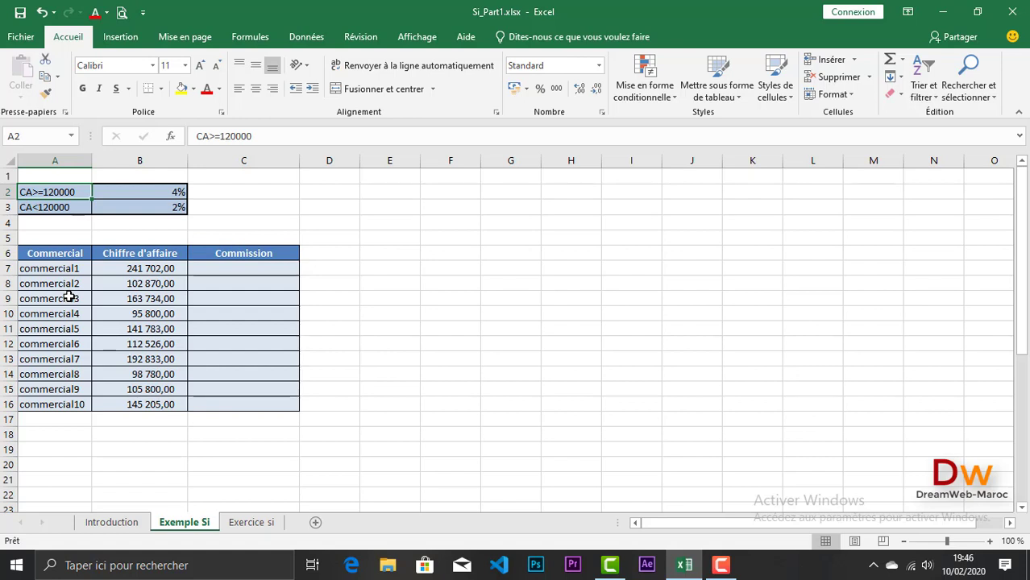
click(237, 269)
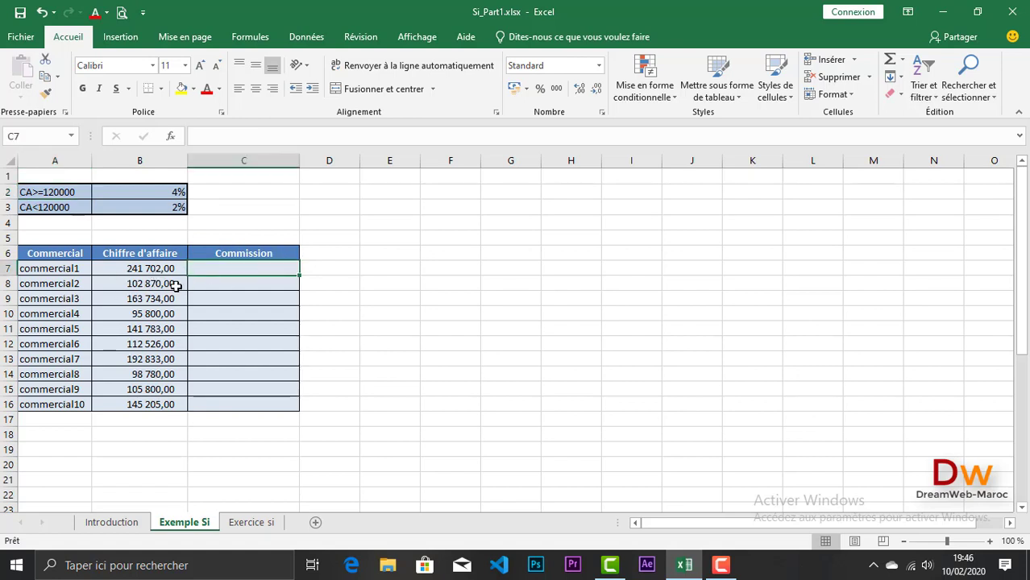
text(=s)
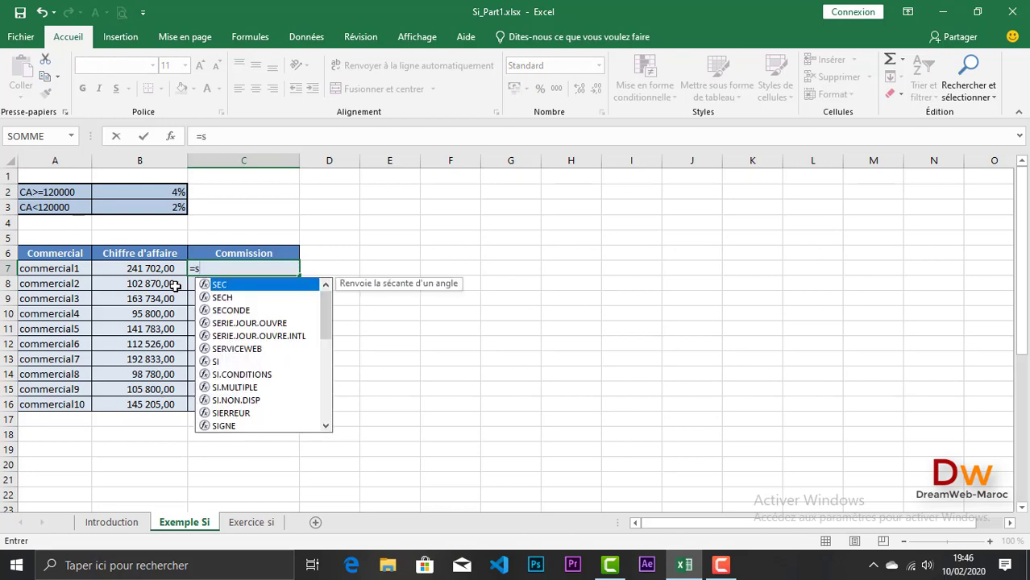
text(i)
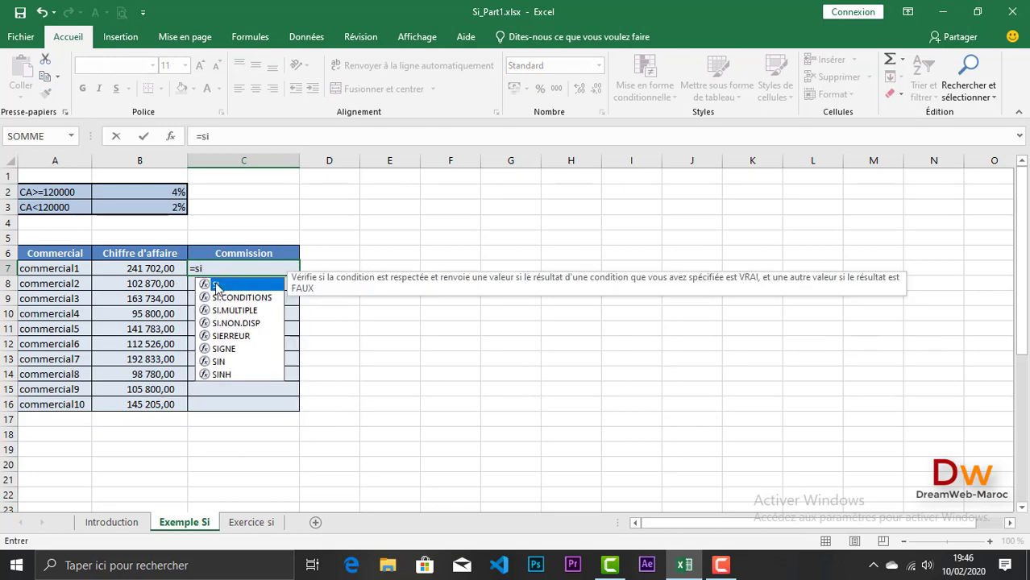
double_click(217, 287)
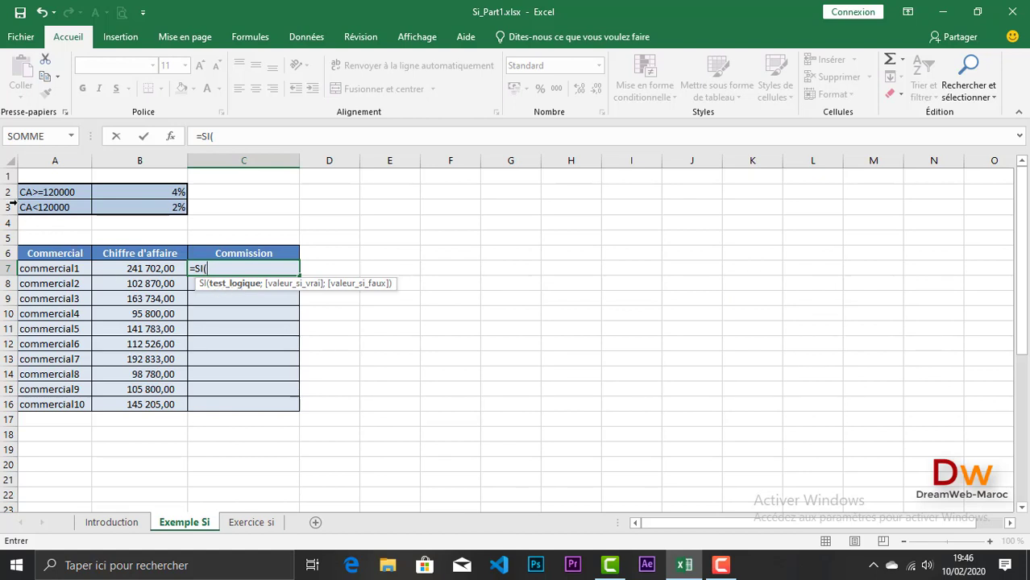
click(121, 268)
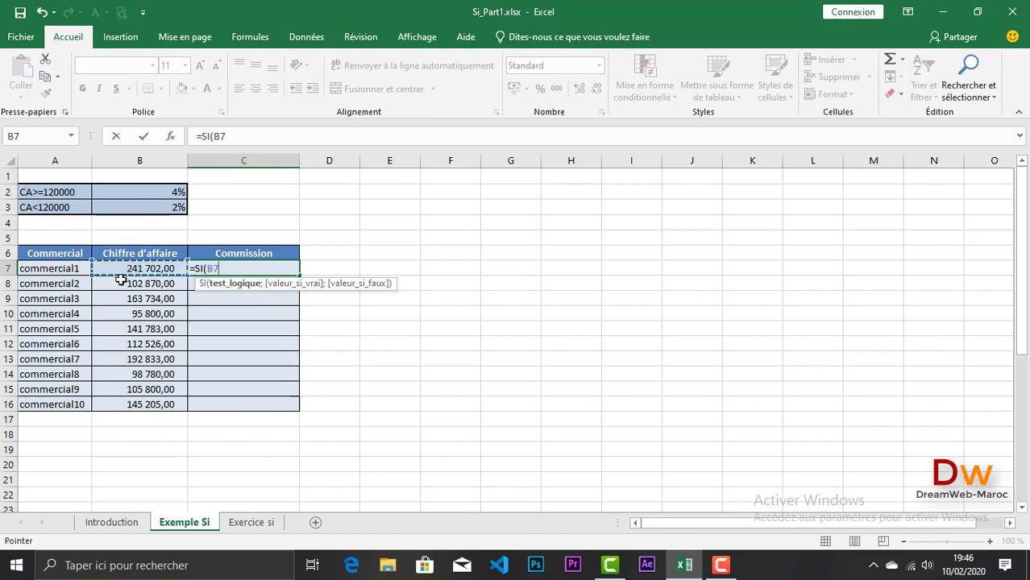
text(>=12)
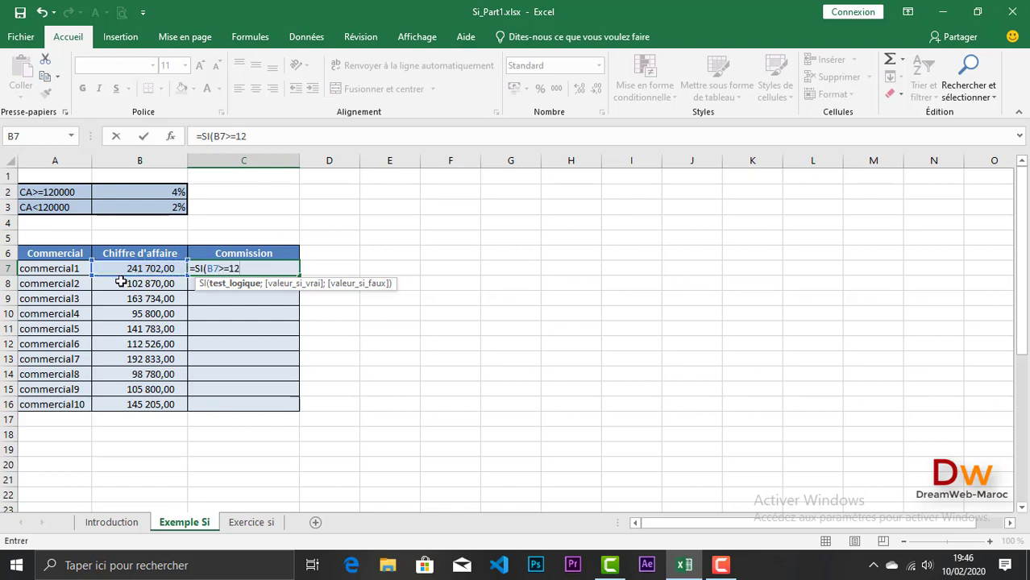
text(0000)
text(;4%*)
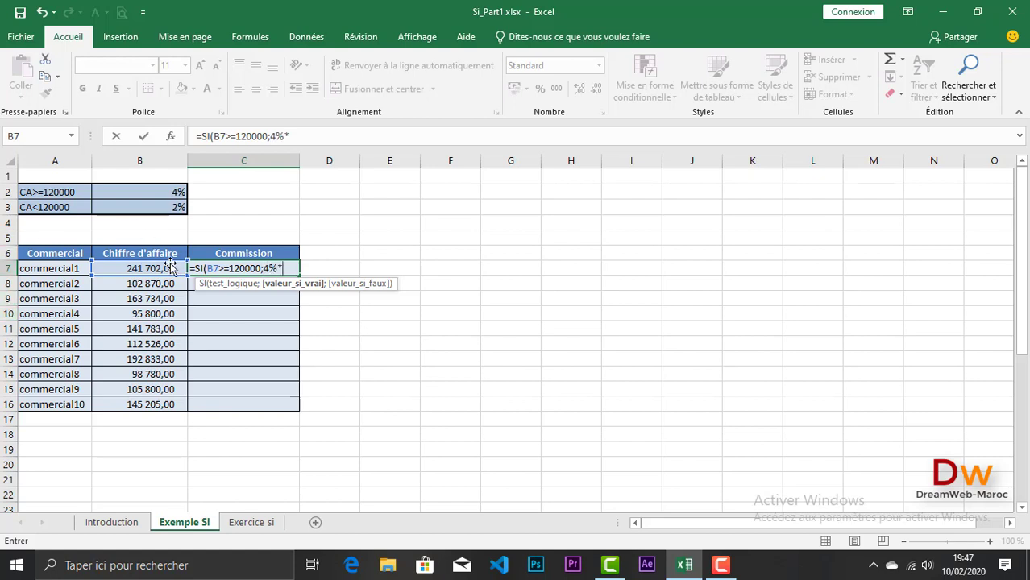
click(157, 270)
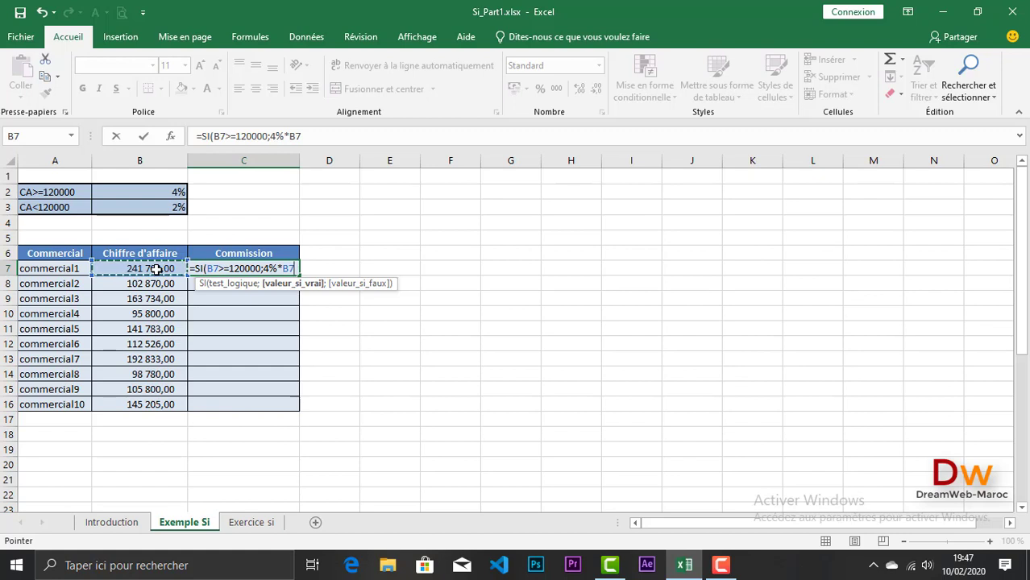
text(;)
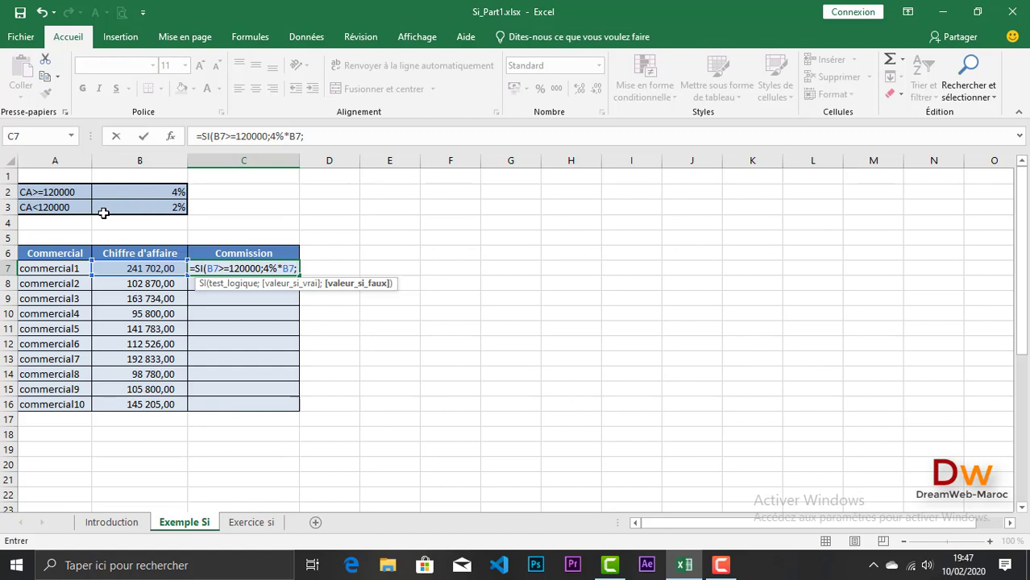
text(2%)
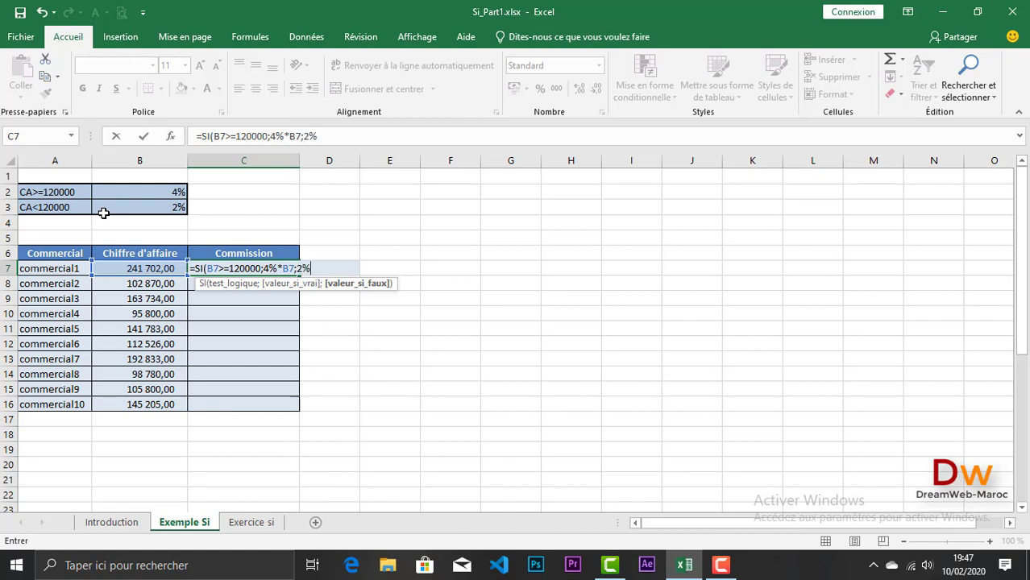
text(*)
click(111, 269)
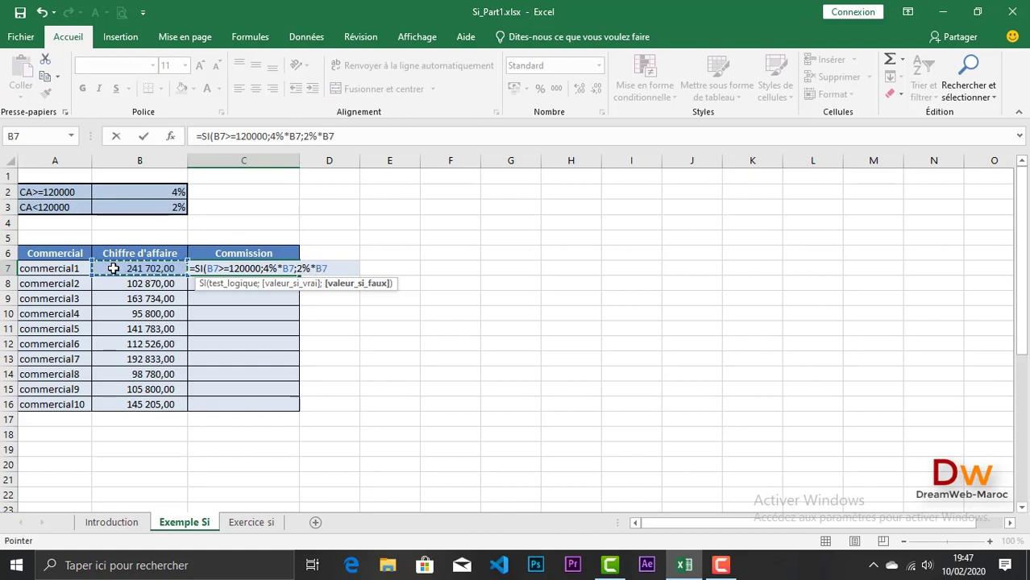
text())
key(Return)
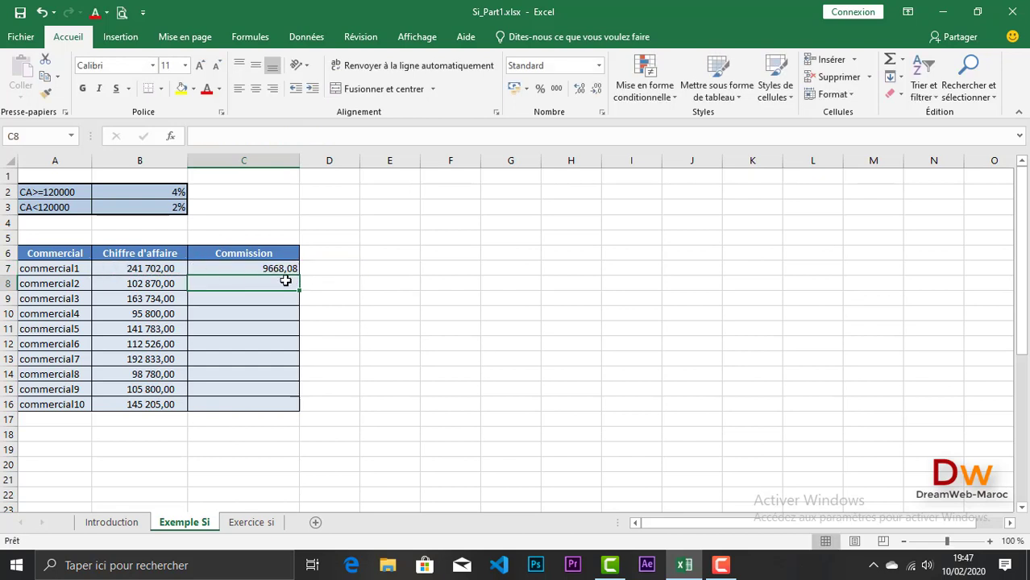
Fill the commission formula down to C16 and check the copy in C10
click(271, 269)
drag(297, 278, 290, 384)
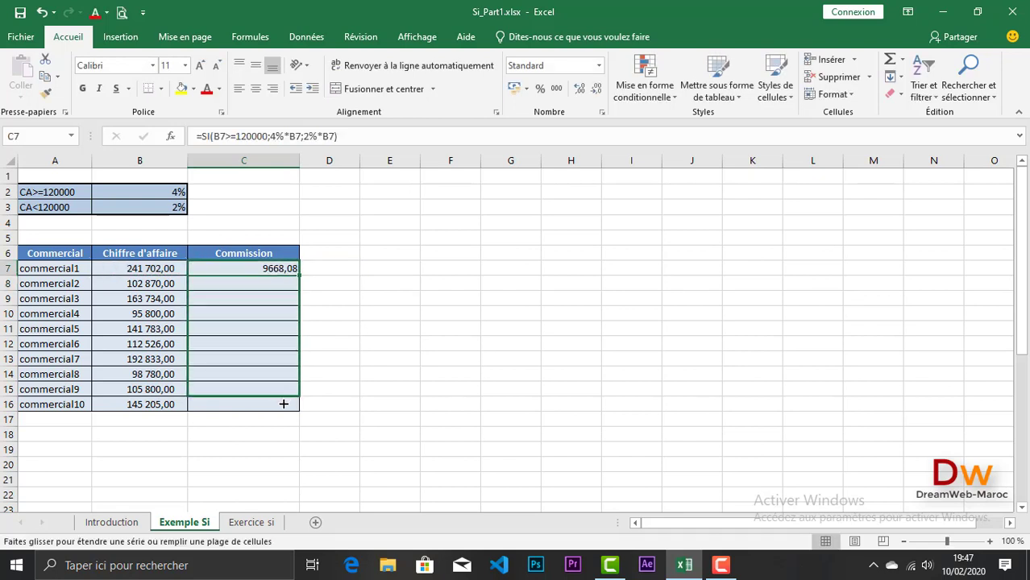
drag(290, 385, 282, 405)
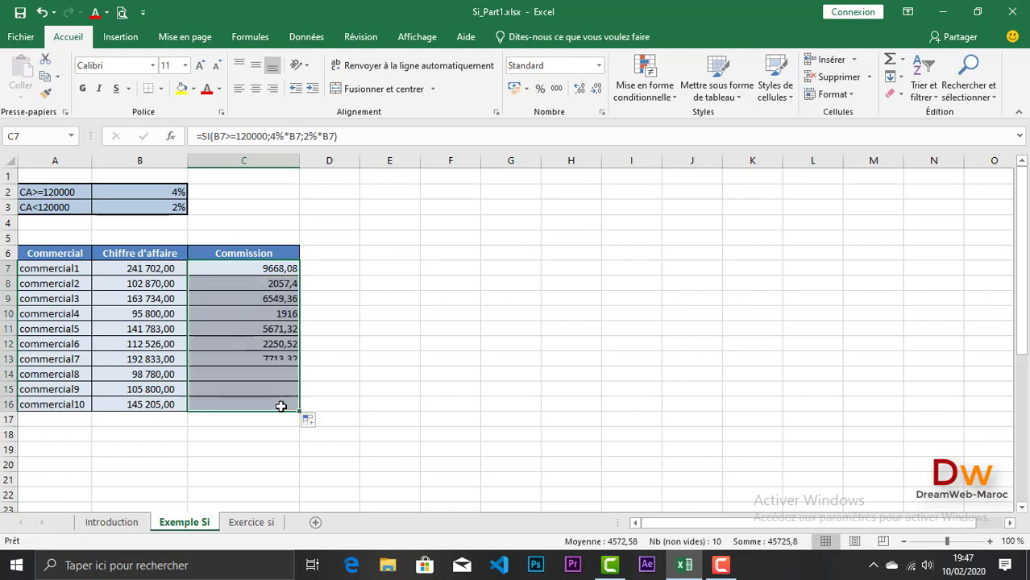
click(228, 314)
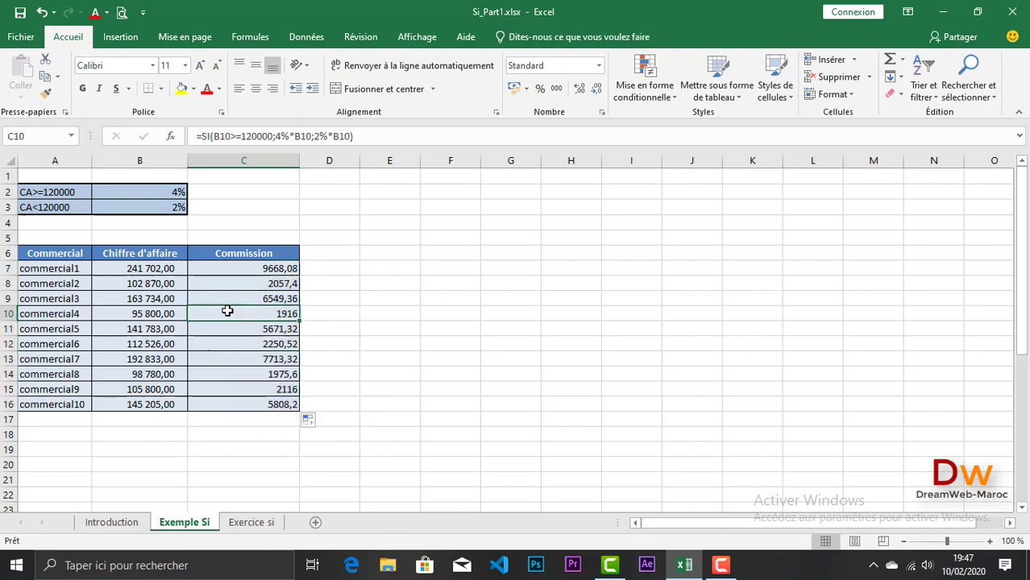
Review the commission criteria table A2:B3
click(35, 208)
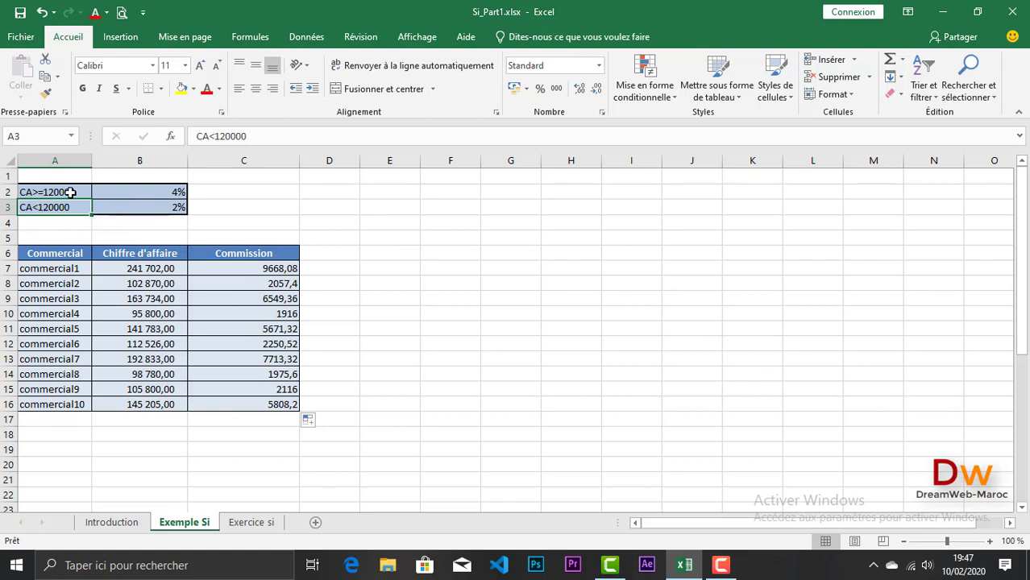
click(132, 208)
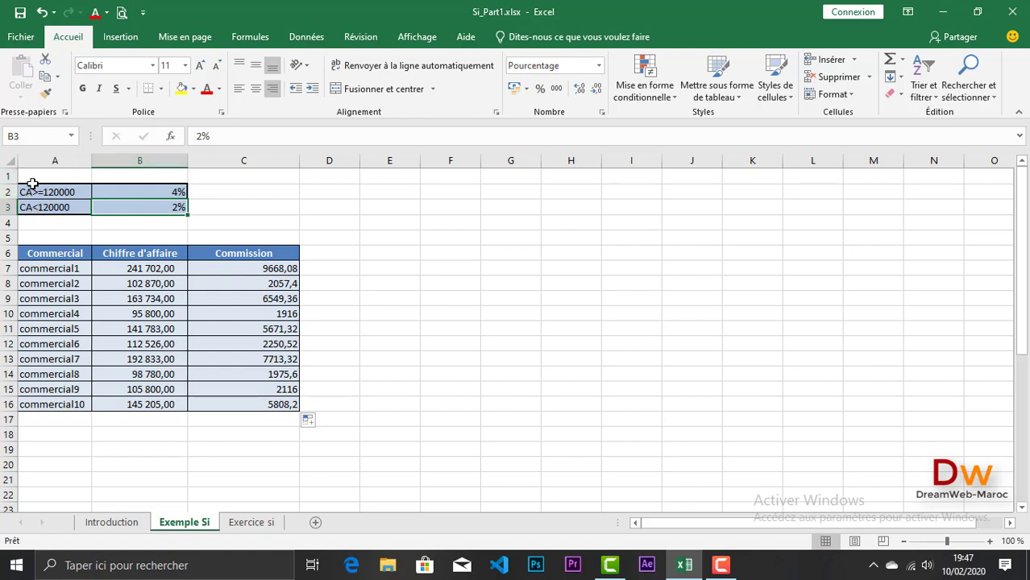
drag(36, 187, 129, 207)
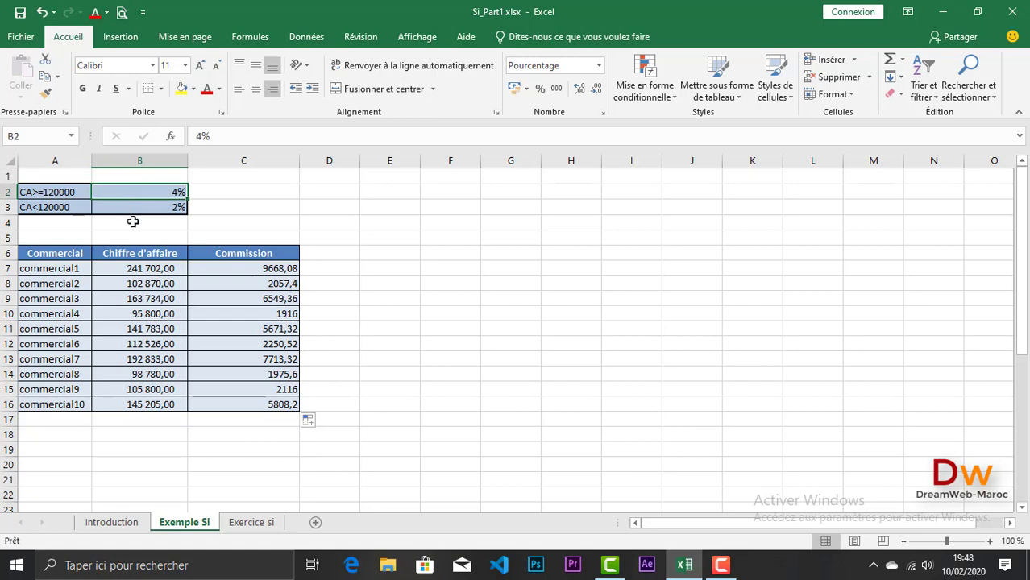
Scroll to the Catégorie example and review its 120000 Grands / Petits comptes criteria, selecting C30
click(340, 291)
scroll(340, 291, down, 4)
scroll(335, 288, down, 3)
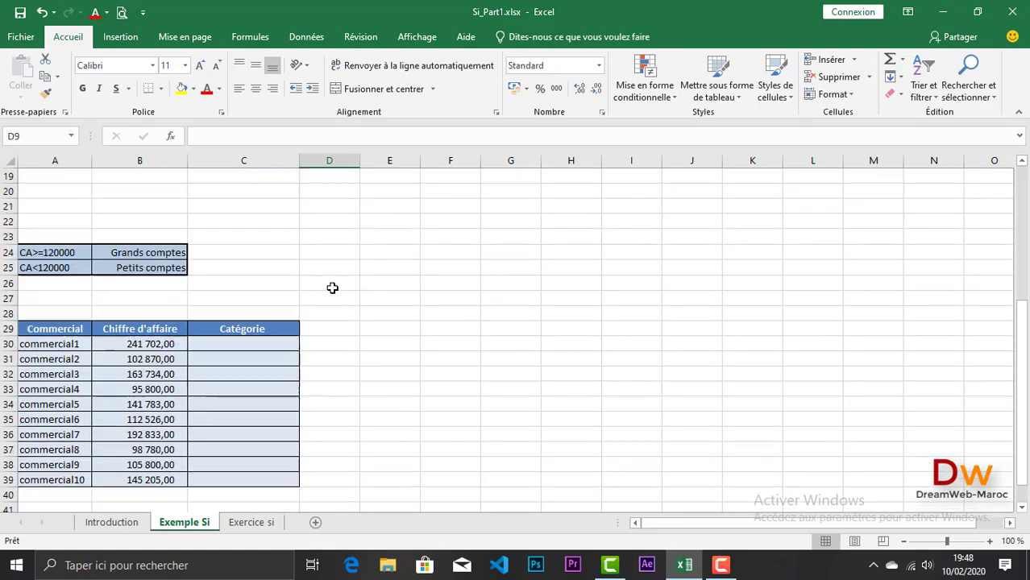
scroll(332, 288, down, 1)
click(229, 298)
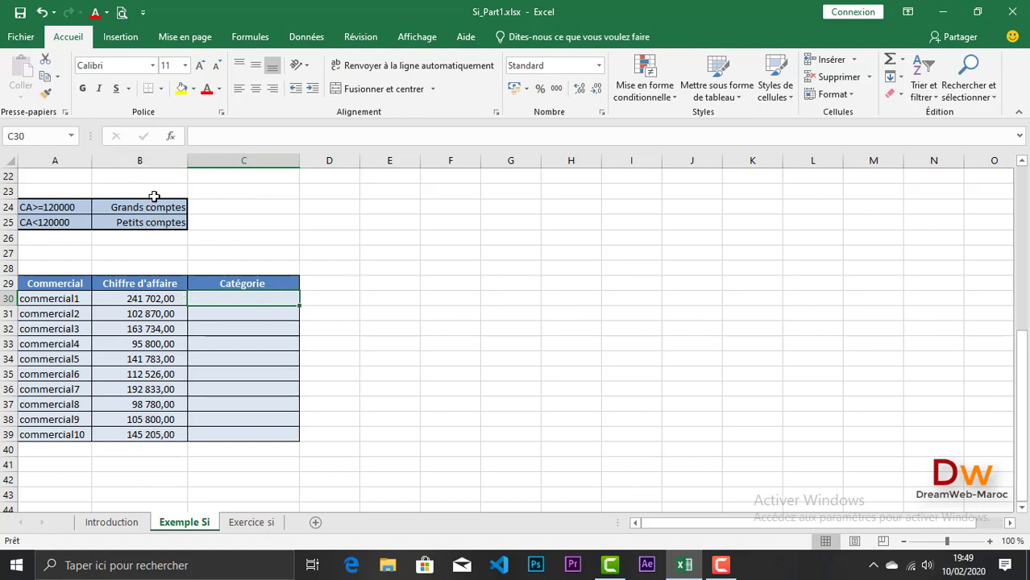
click(59, 225)
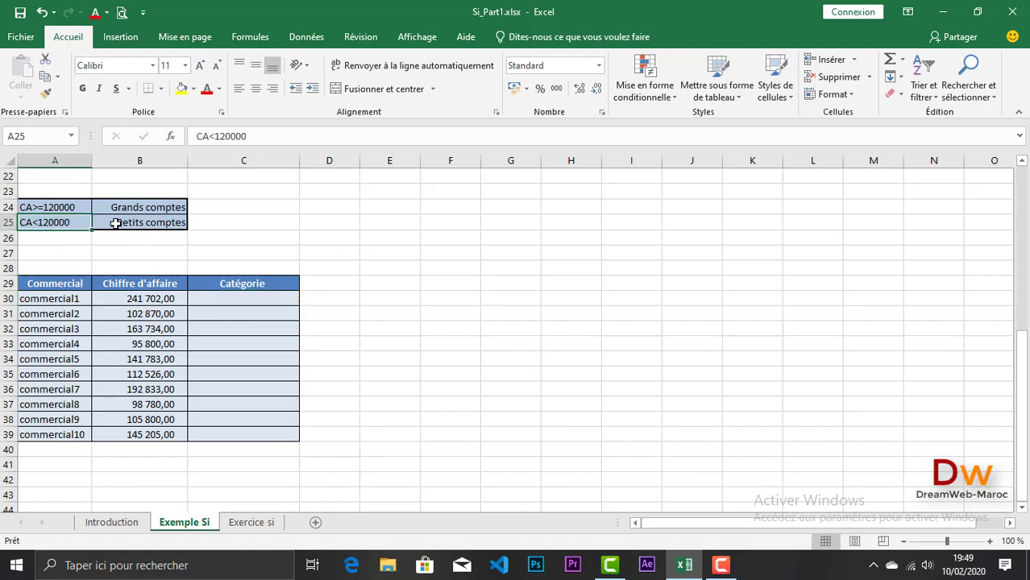
click(116, 226)
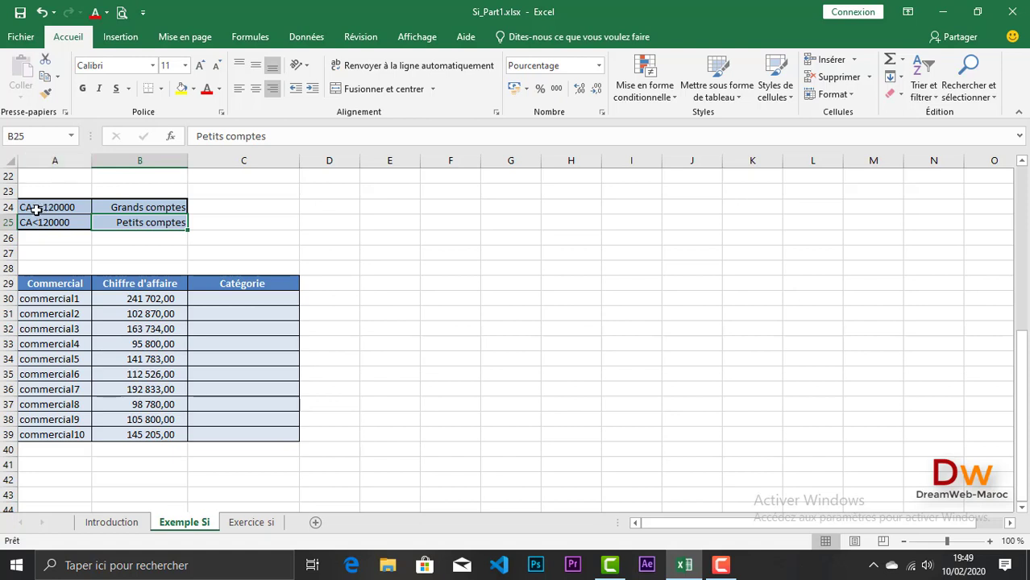
drag(40, 207, 116, 224)
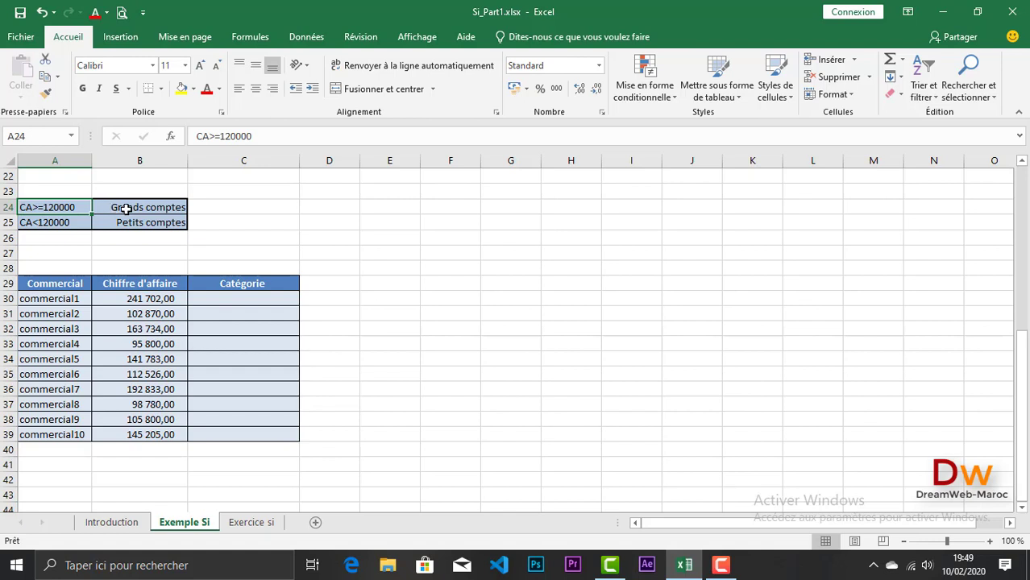
drag(119, 209, 139, 227)
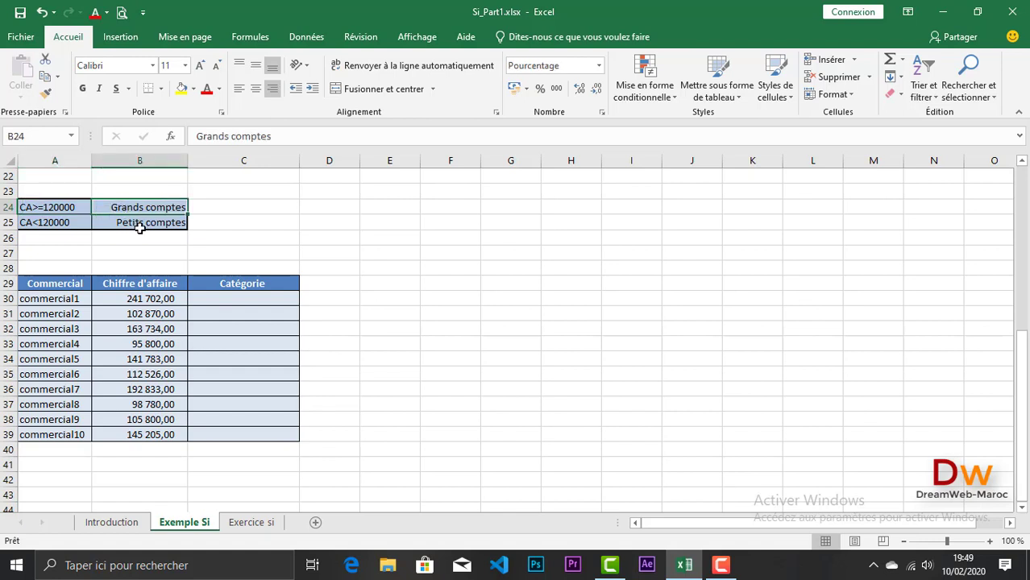
click(215, 298)
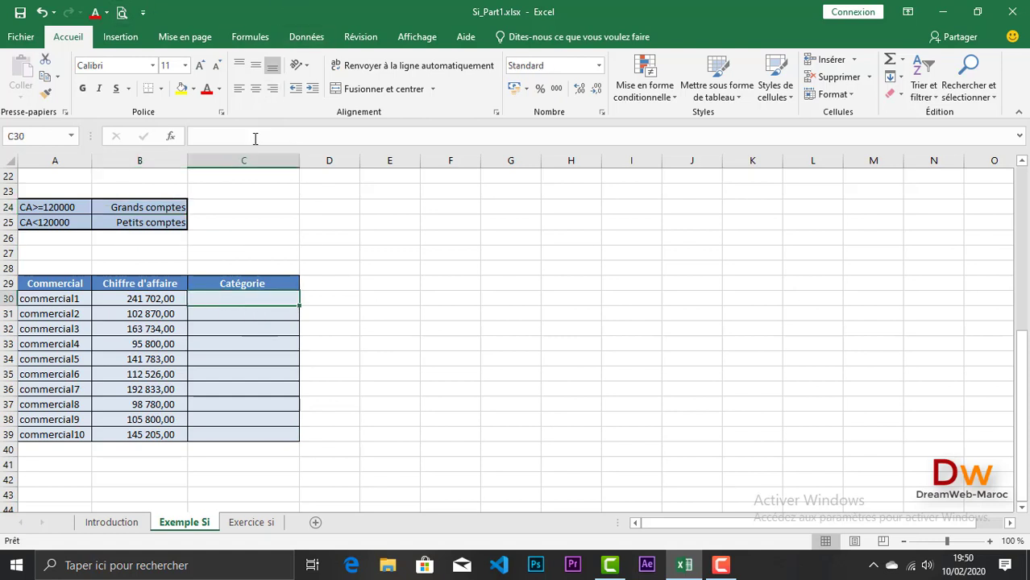
Enter =SI(B30<120000;"Petits Comptes";"Grands Comptes") in C30 for commercial1's category
text(=)
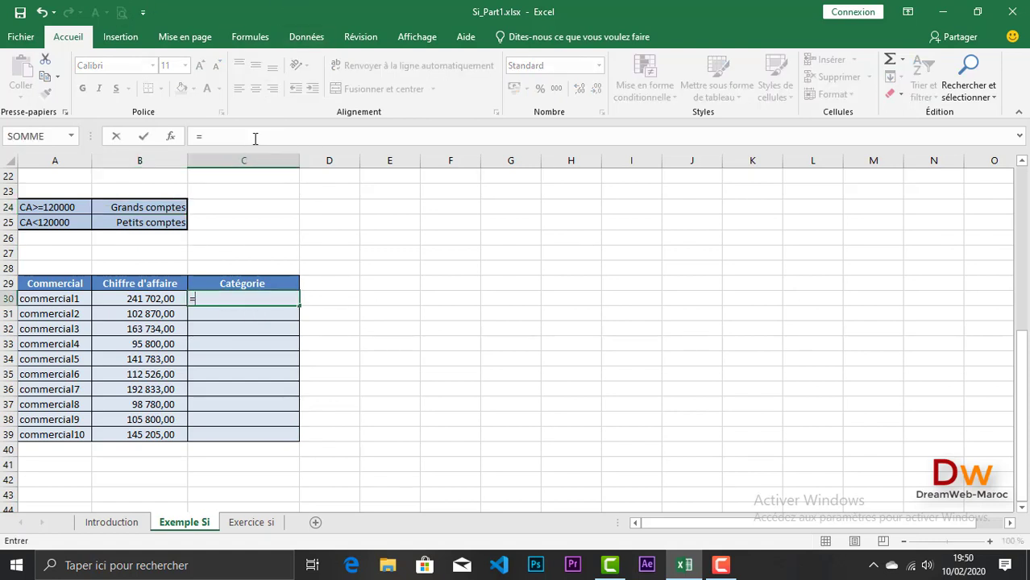
text(si)
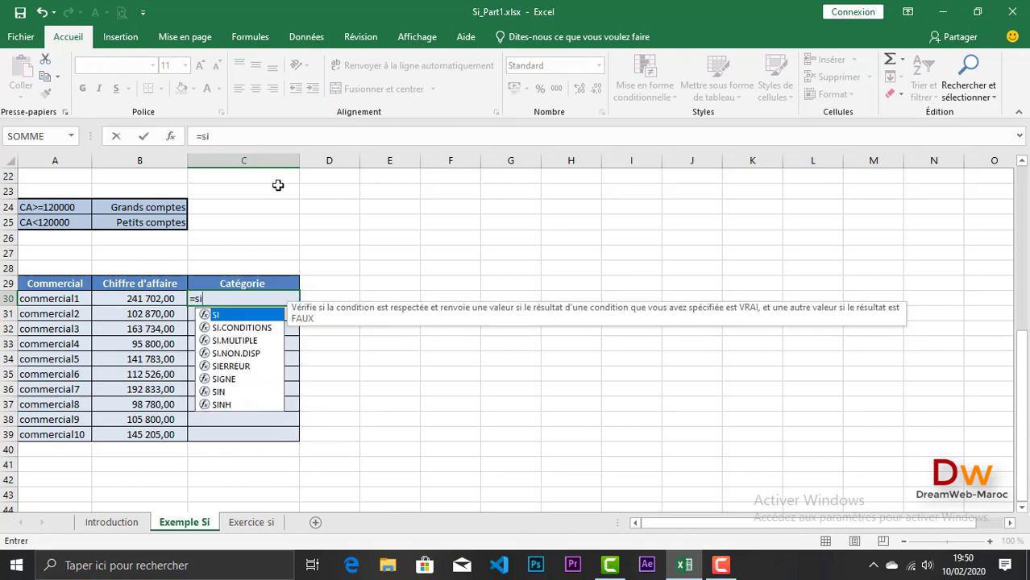
double_click(226, 316)
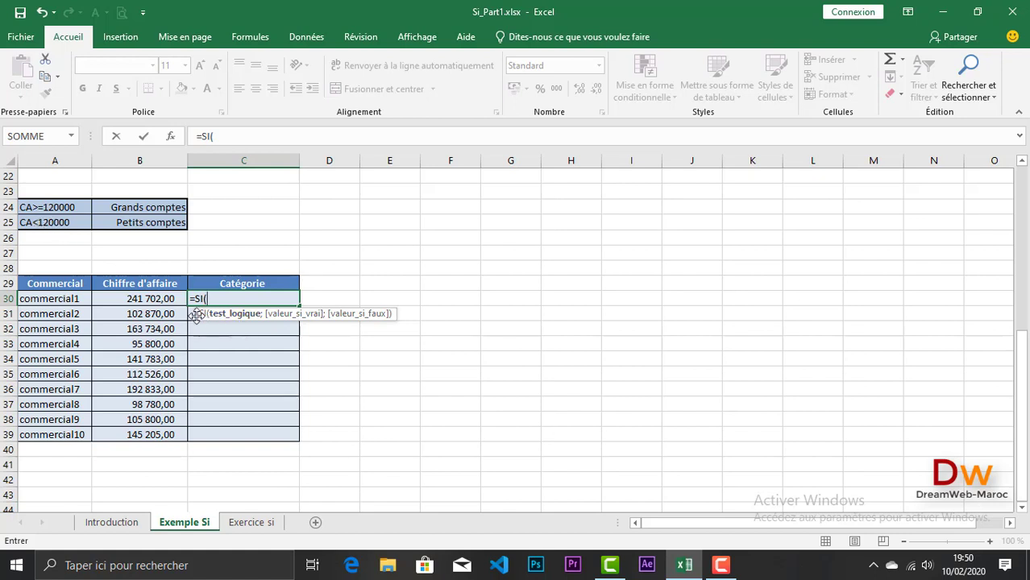
click(157, 298)
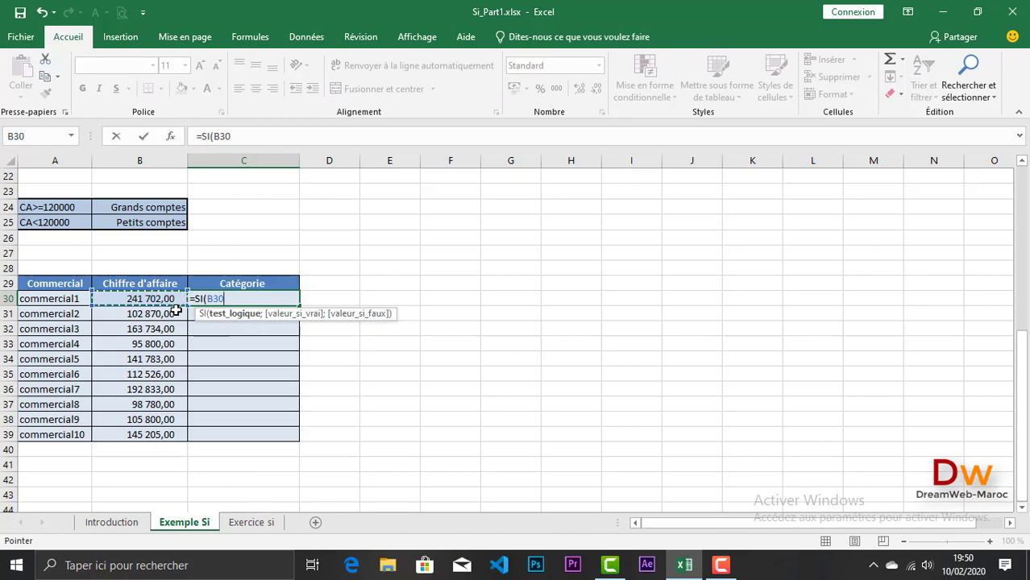
text(<1200)
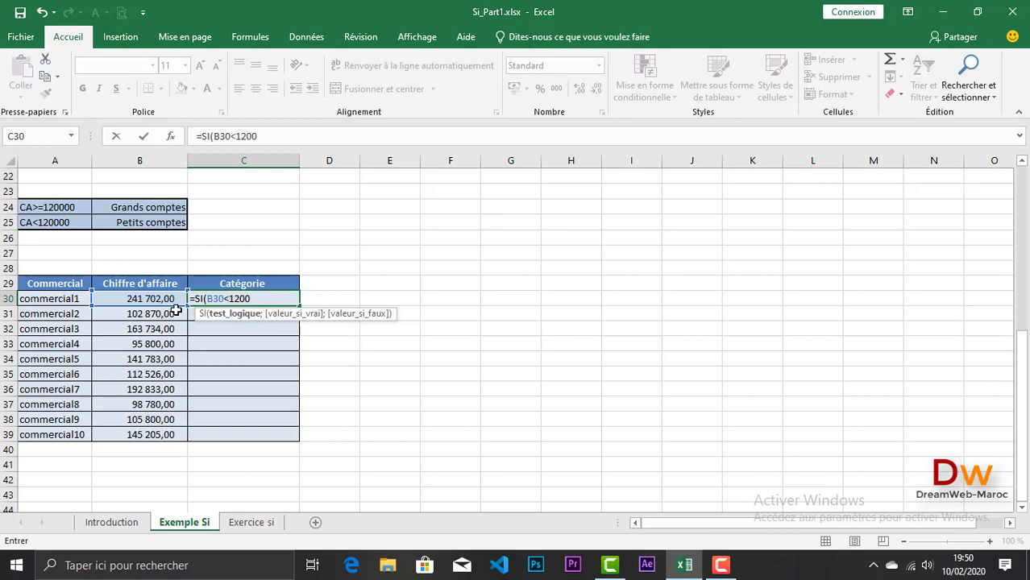
text(00)
text(;)
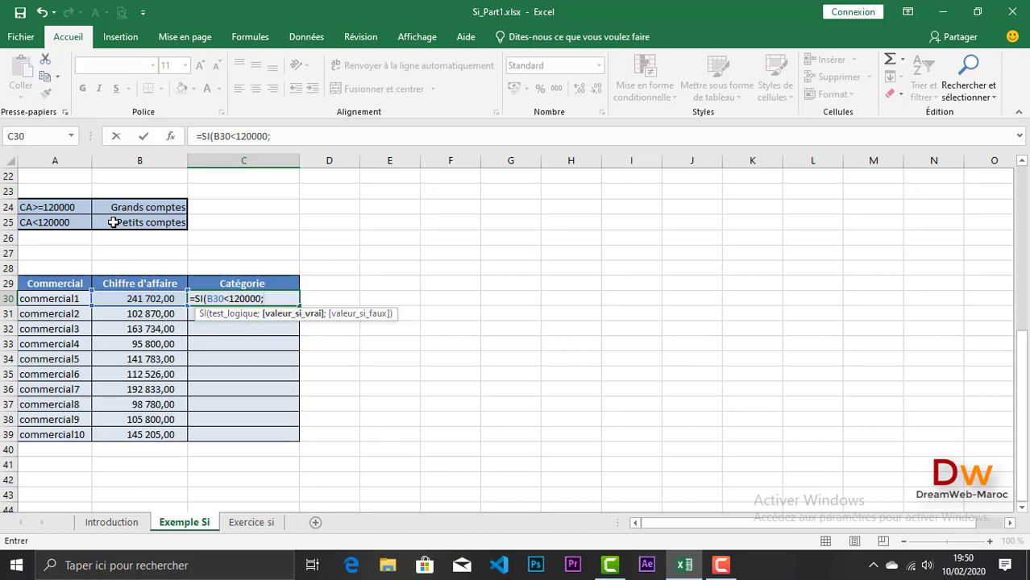
text("P)
text(etits Comptes)
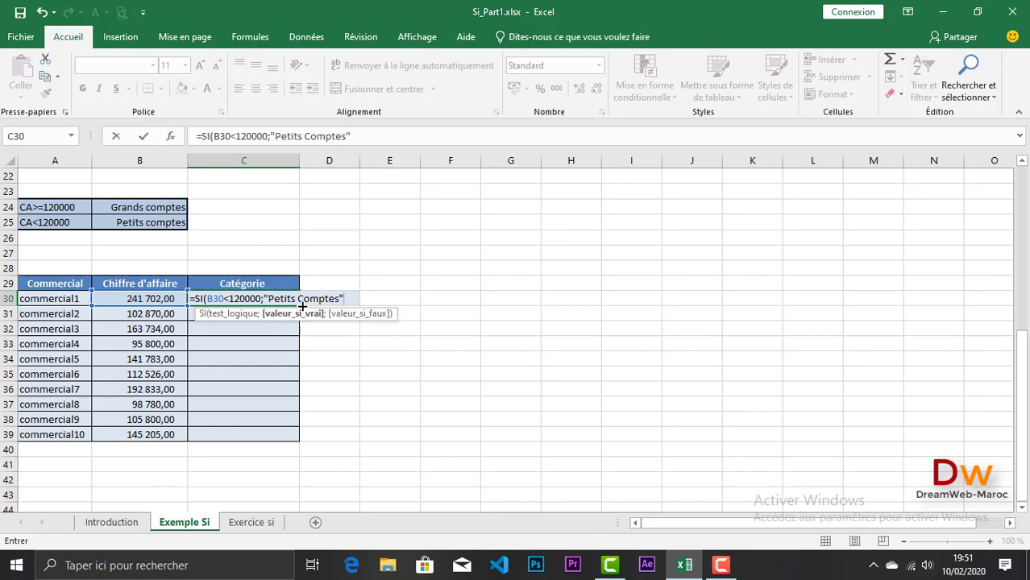
text(;)
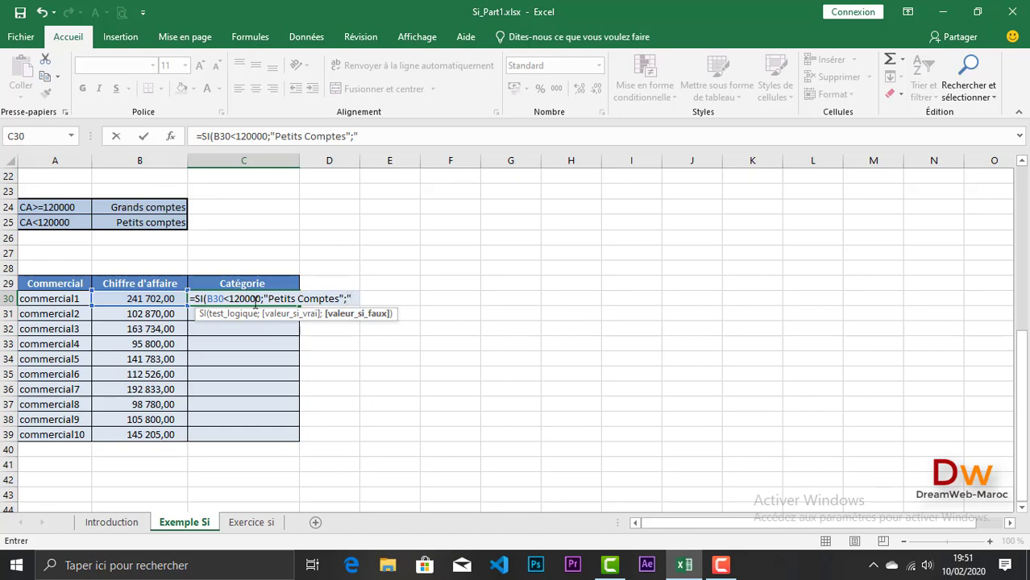
text(Grands )
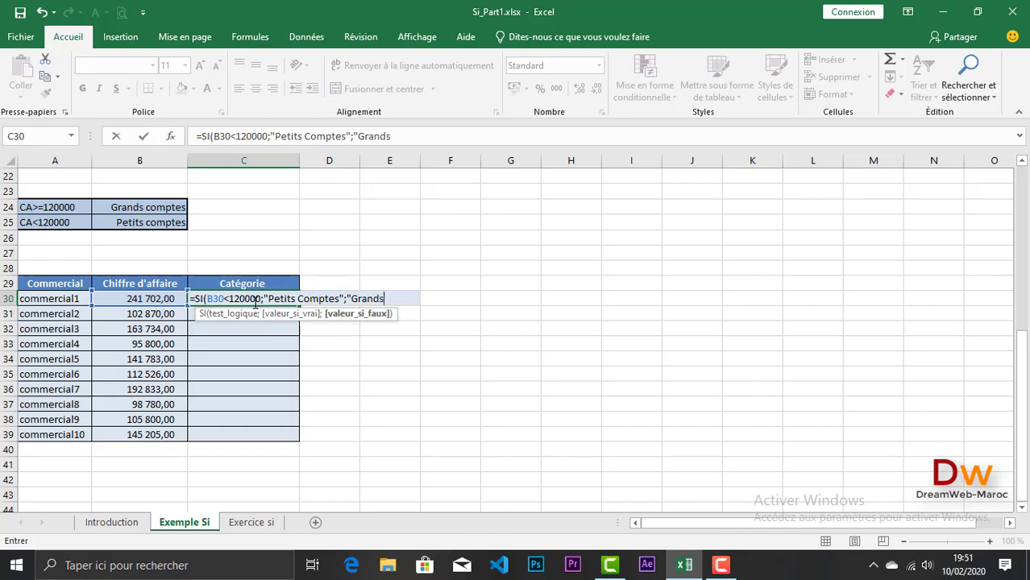
text(Compt)
text(es")
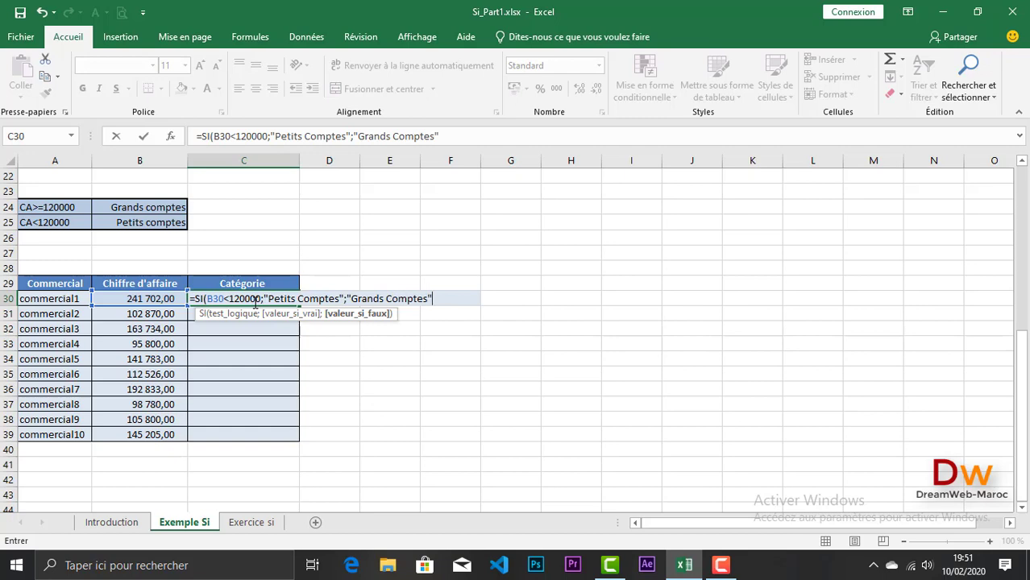
key(Return)
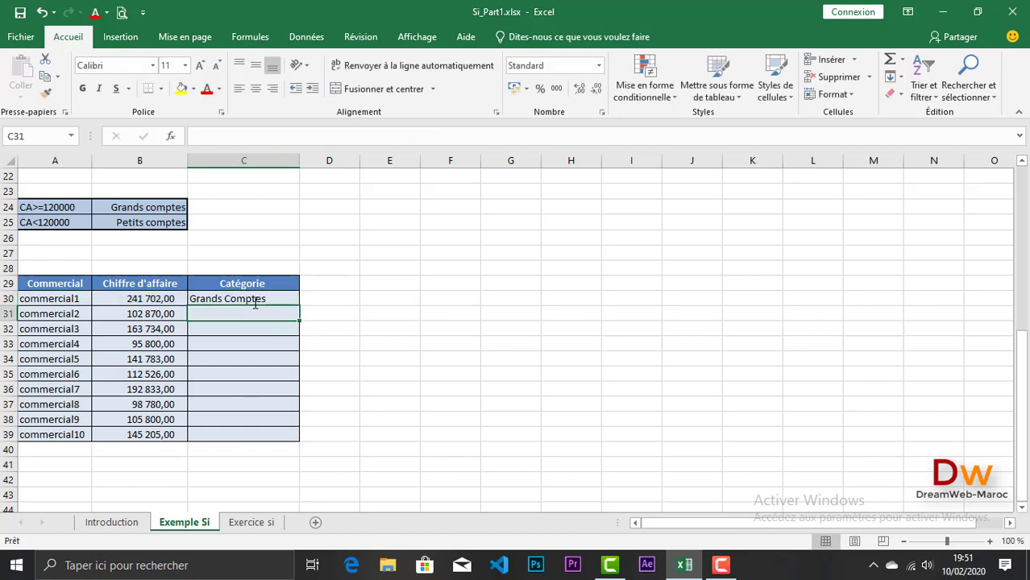
Copy the category formula from C30 down the Catégorie column
click(254, 301)
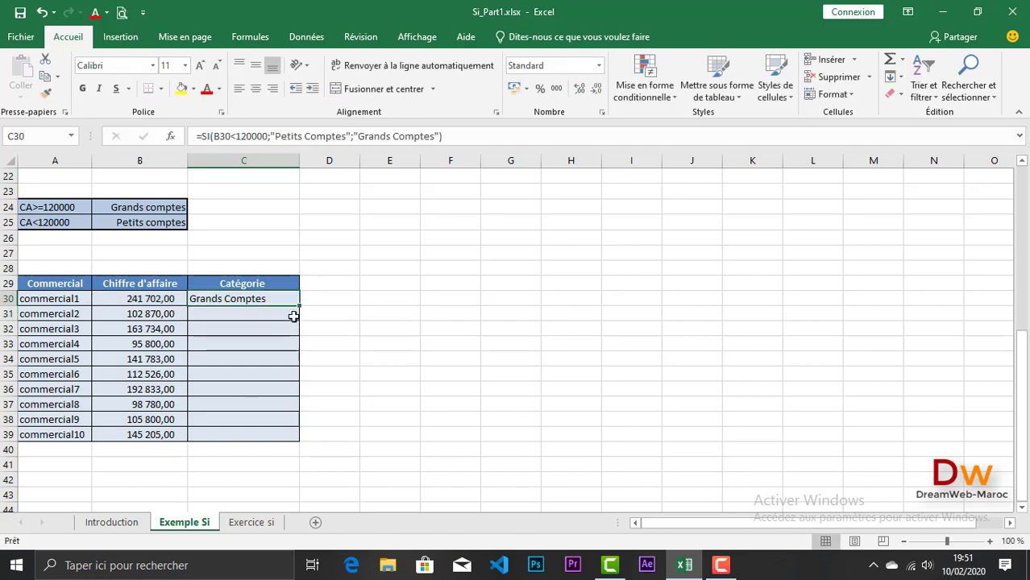
drag(299, 308, 292, 435)
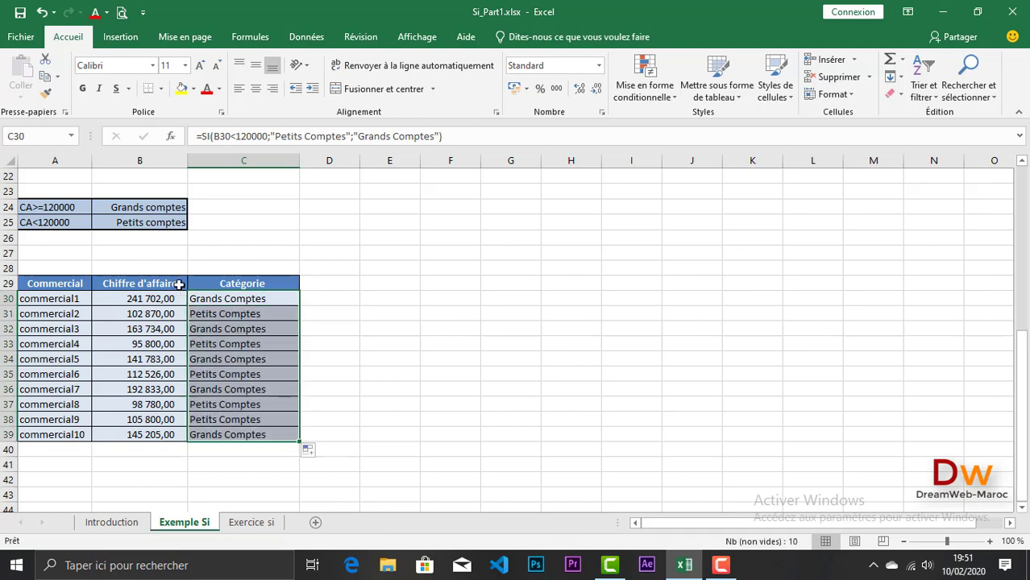
click(130, 299)
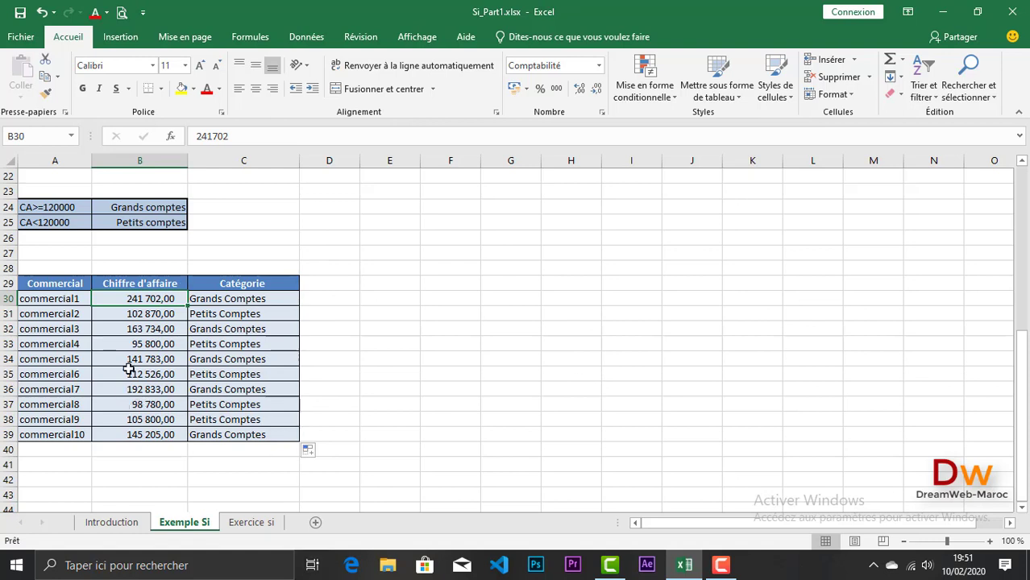
Set commercial6's revenue in B35 to 120000 and move to the Exercice si sheet
key(Down)
key(Down)
key(Down)
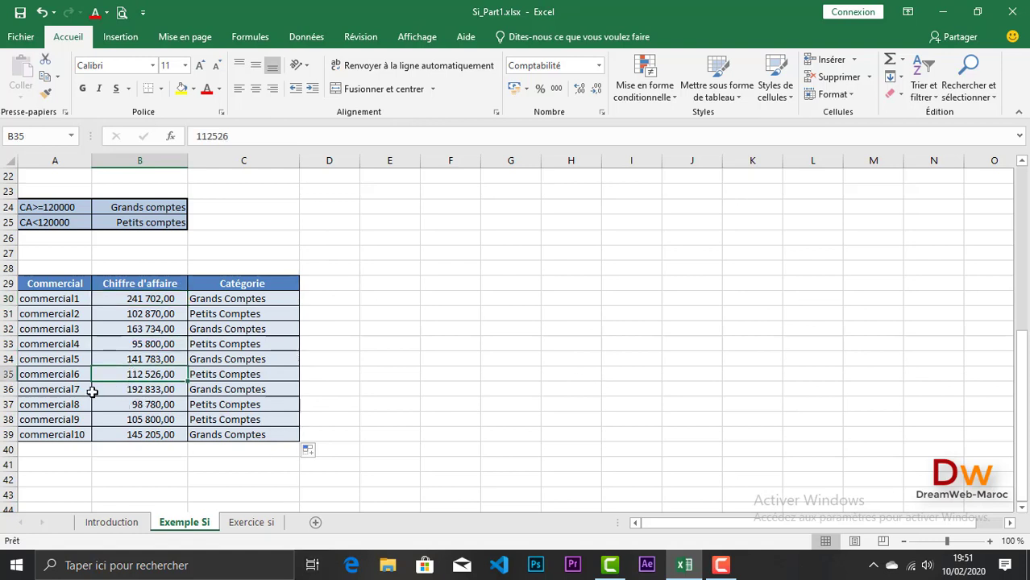
text(120000)
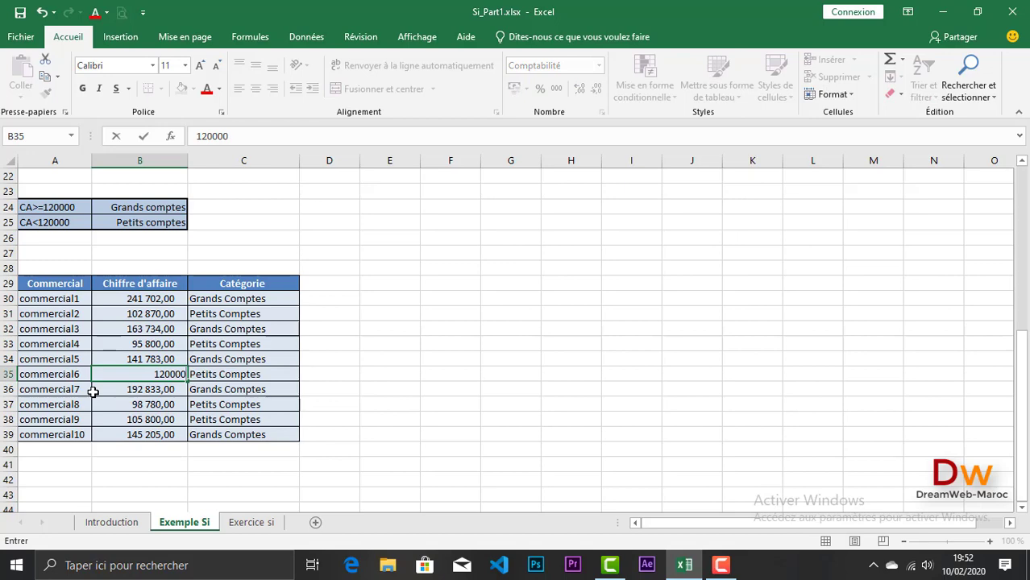
key(Return)
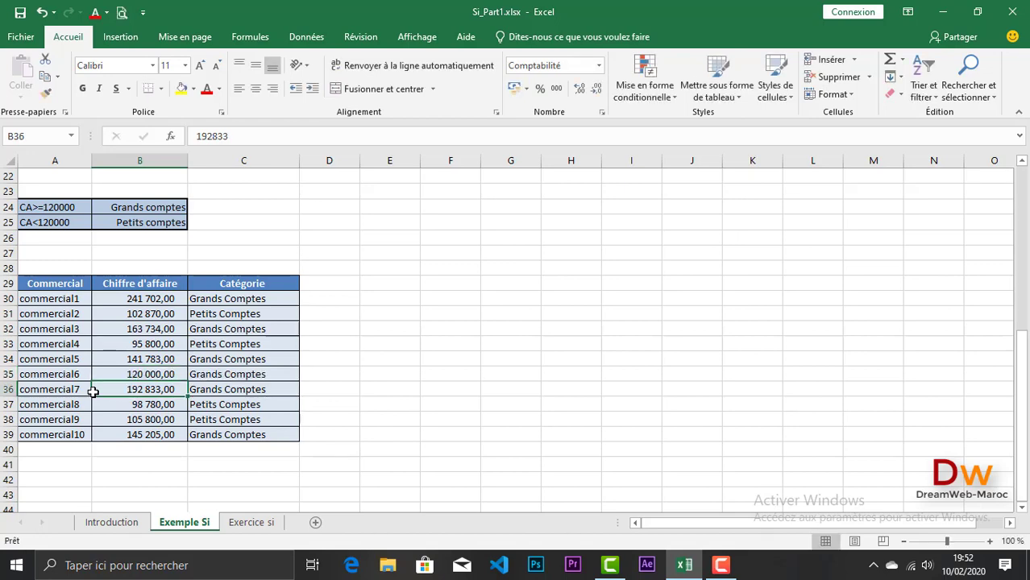
key(ctrl+Page_Down)
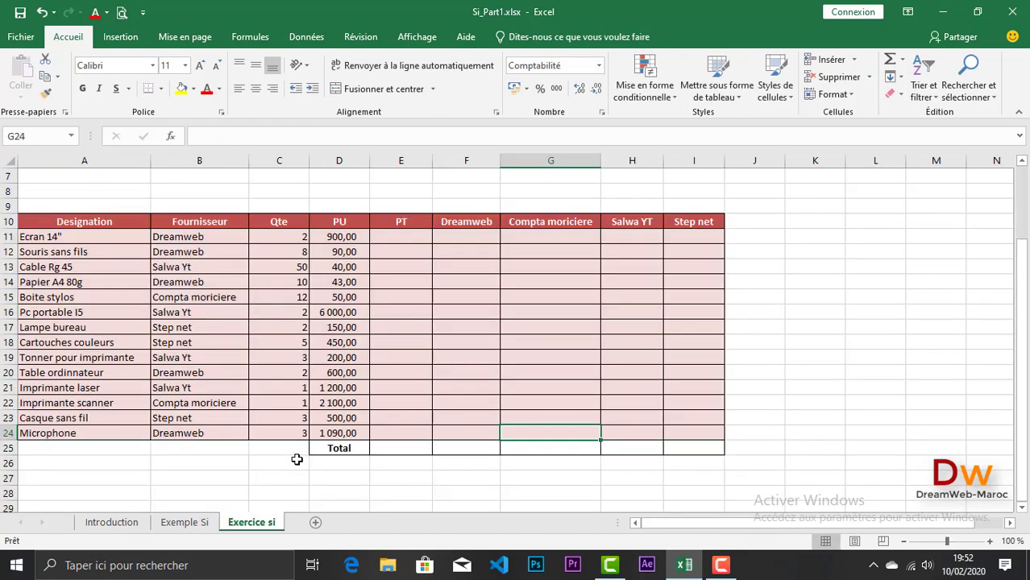
scroll(296, 460, up, 1)
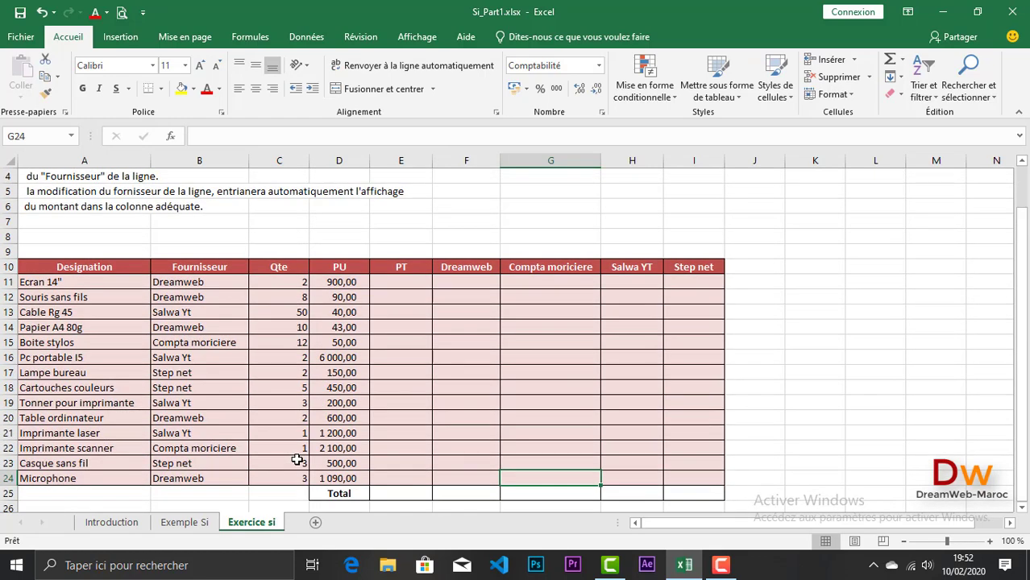
scroll(298, 459, up, 1)
scroll(297, 460, down, 1)
click(198, 284)
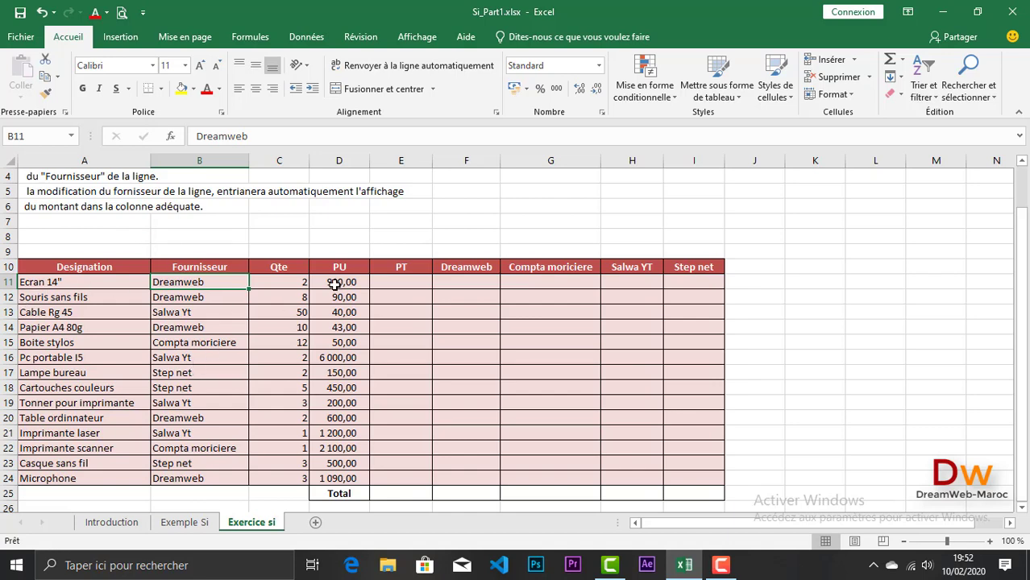
click(272, 282)
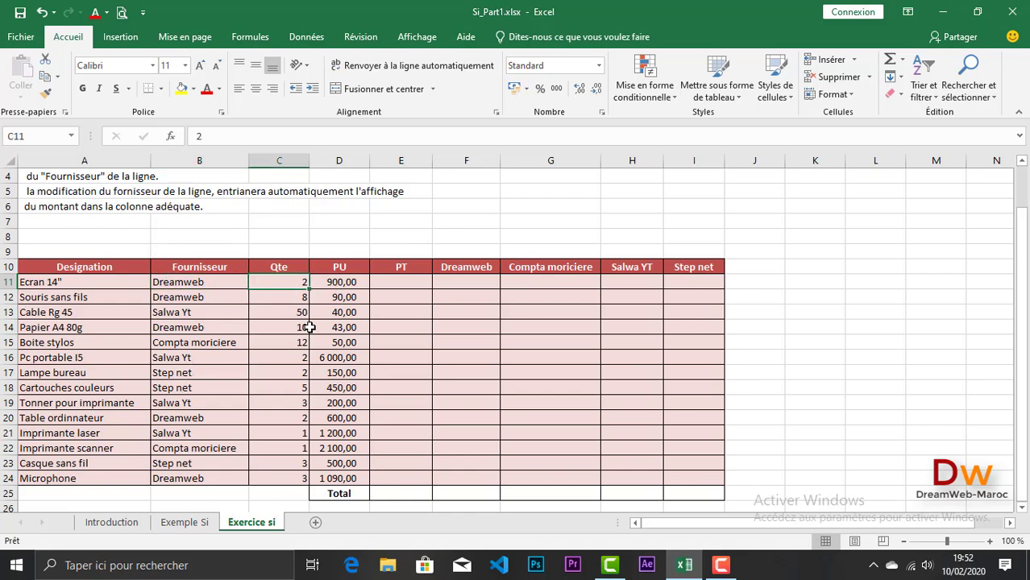
click(343, 283)
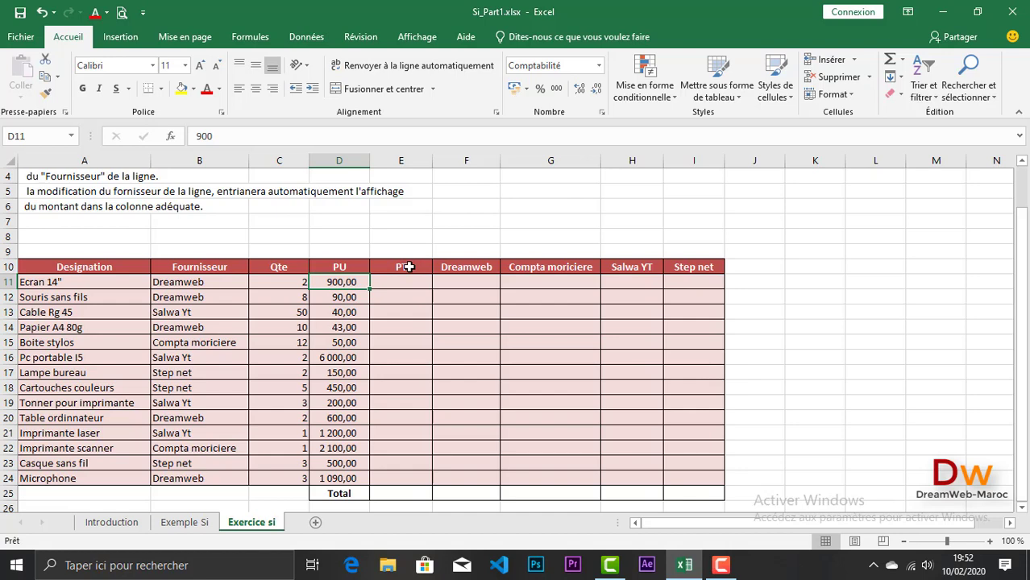
drag(400, 175, 694, 506)
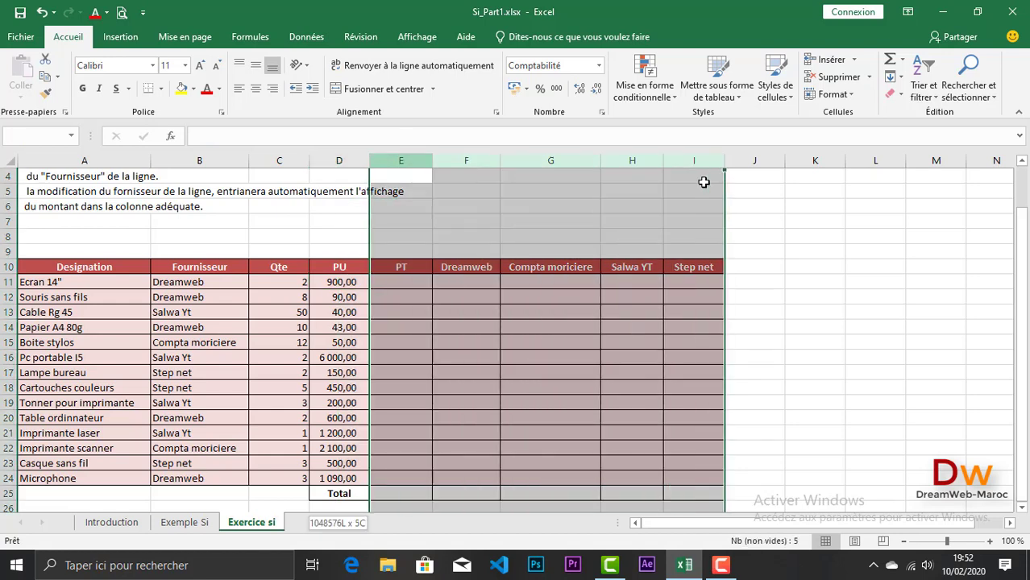
click(410, 268)
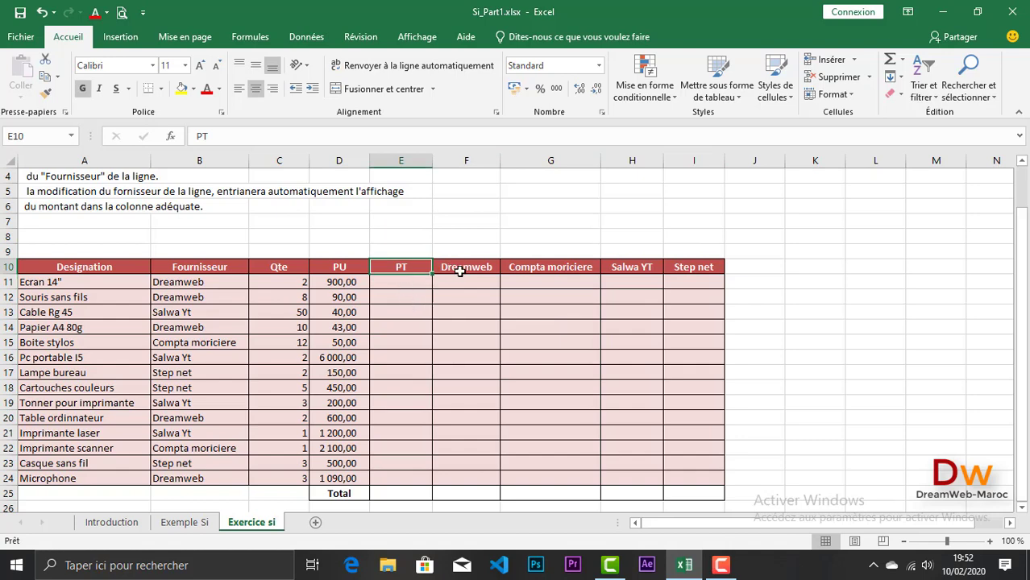
drag(460, 272, 689, 267)
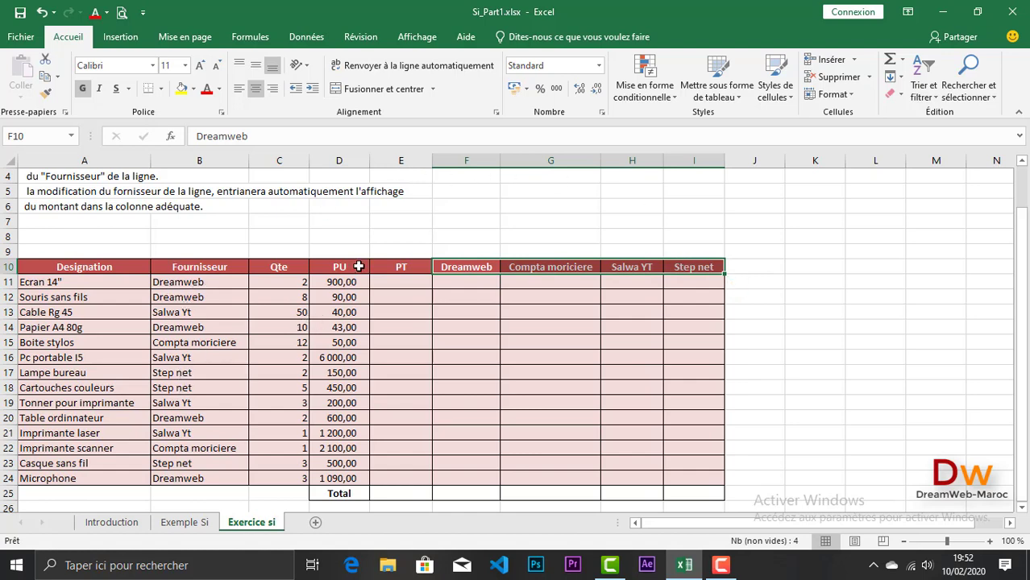
click(396, 283)
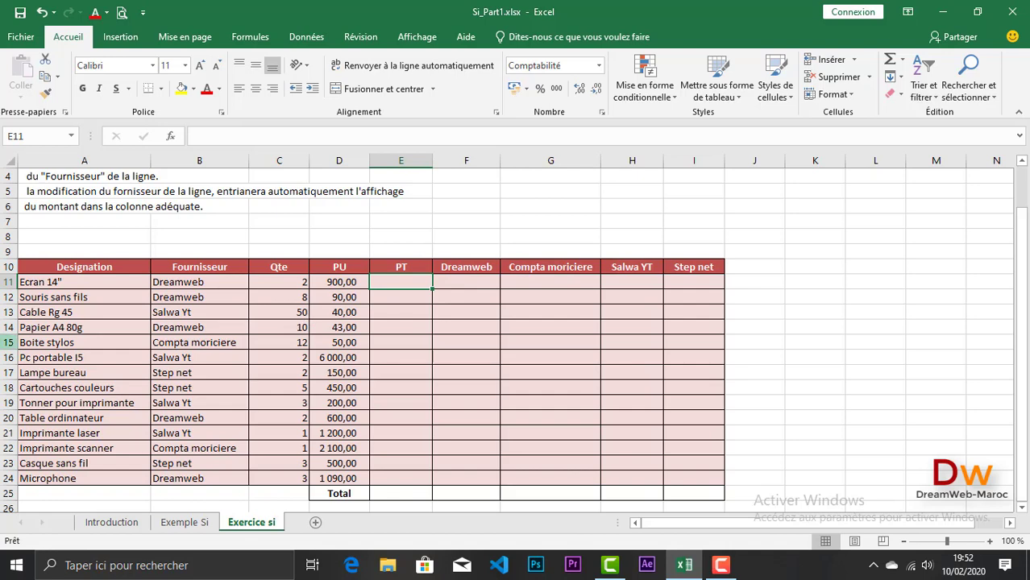
Enter =D11*C11 in E11 and fill the PT formula down to E24
text(=)
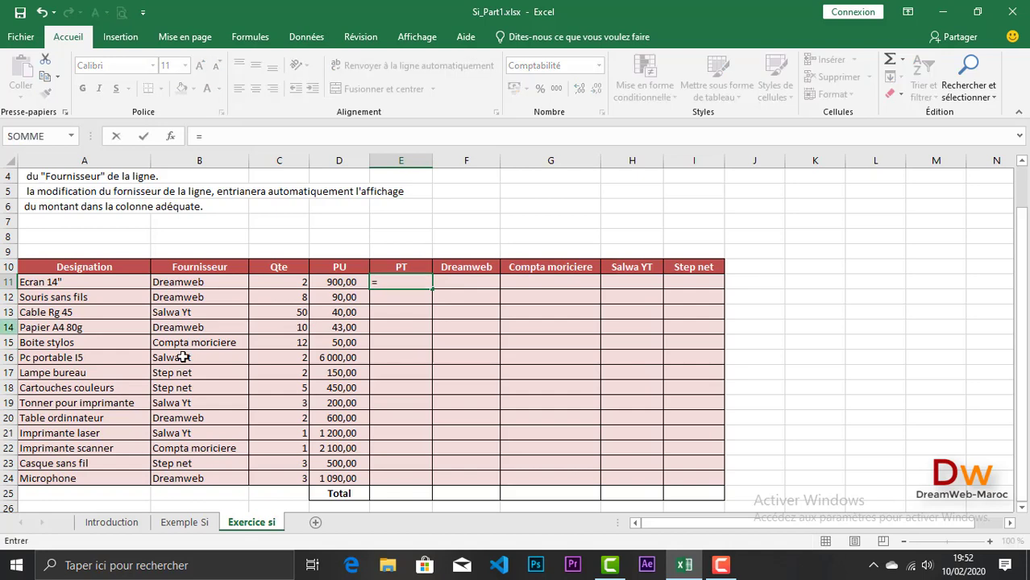
click(339, 282)
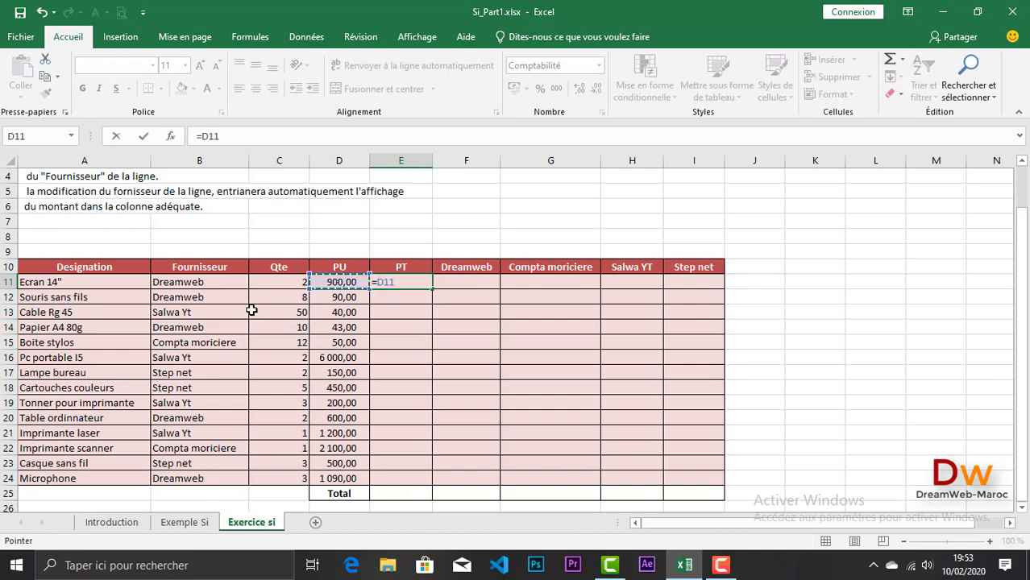
text(*)
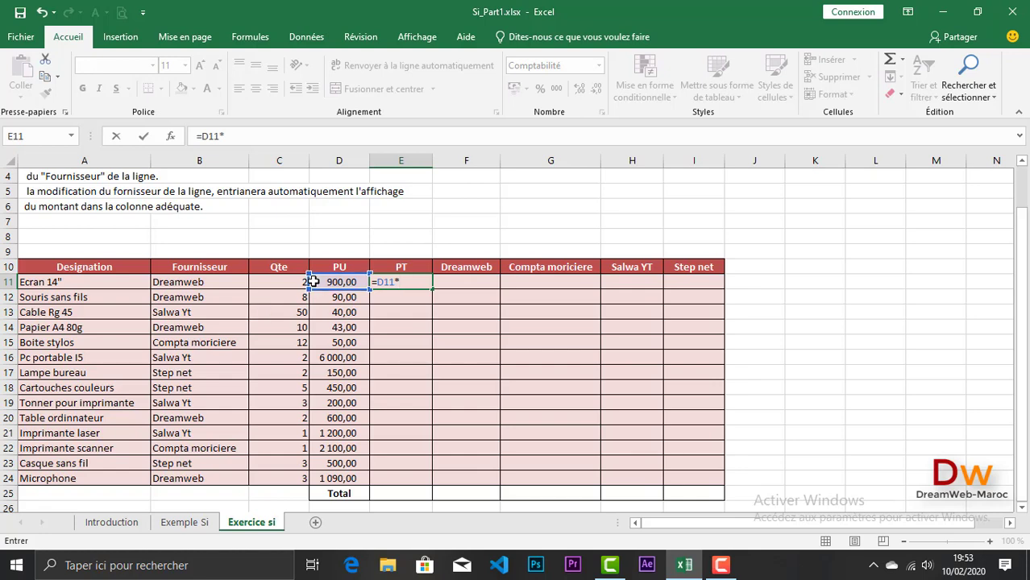
click(290, 279)
key(Return)
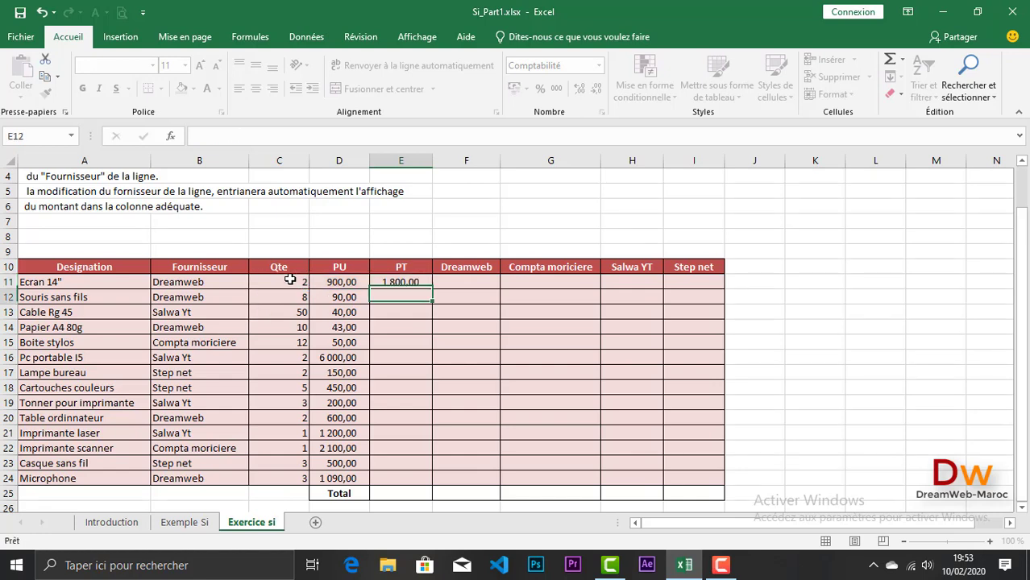
click(412, 284)
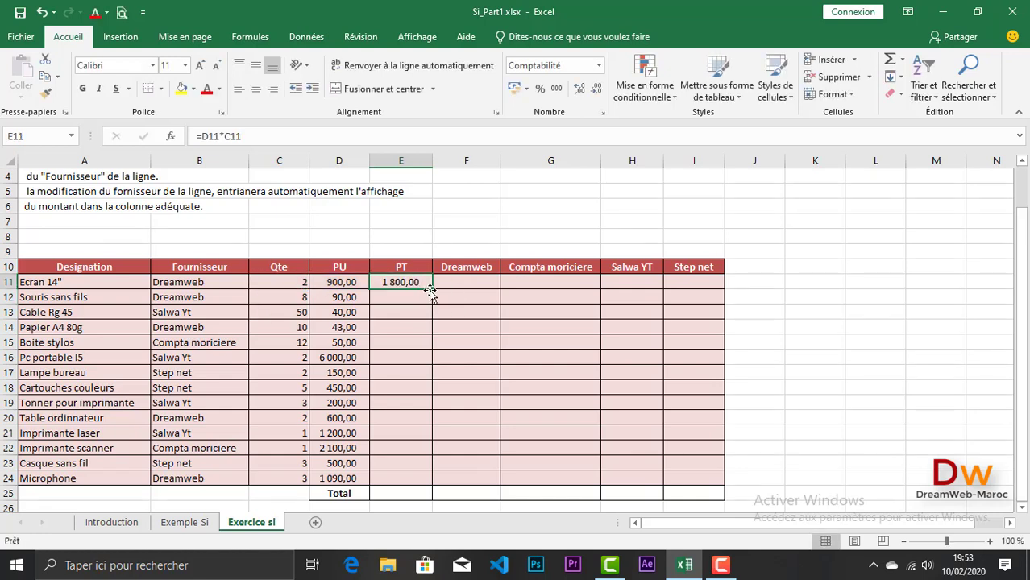
drag(433, 288, 418, 484)
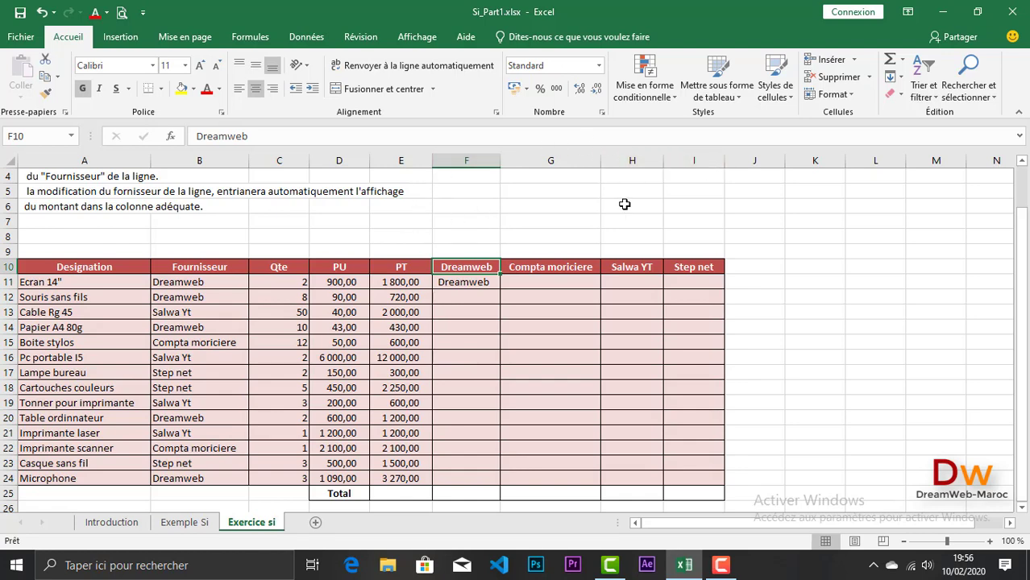
Review the PT results and the supplier formula in F11 showing Dreamweb
click(406, 284)
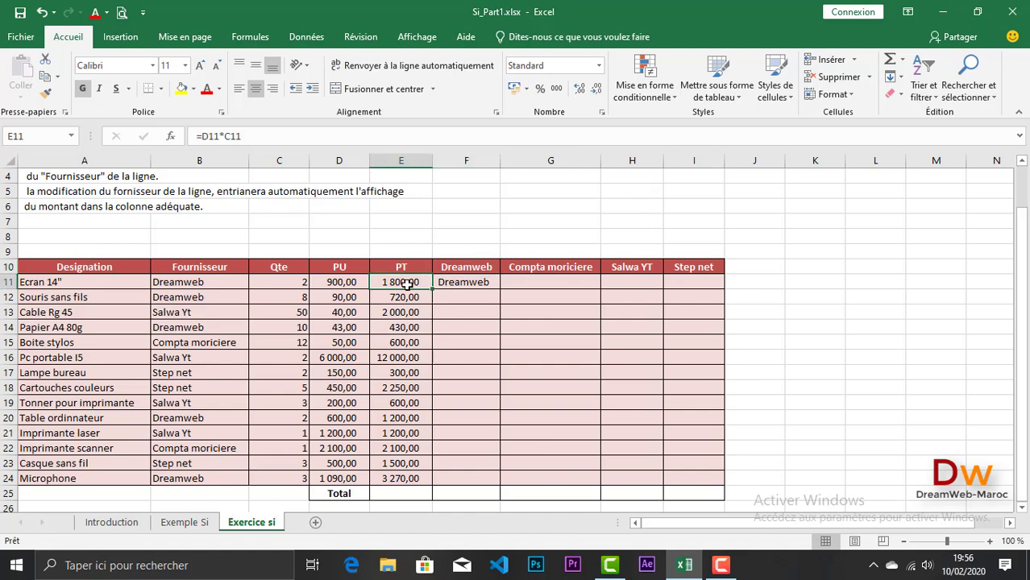
drag(407, 284, 399, 479)
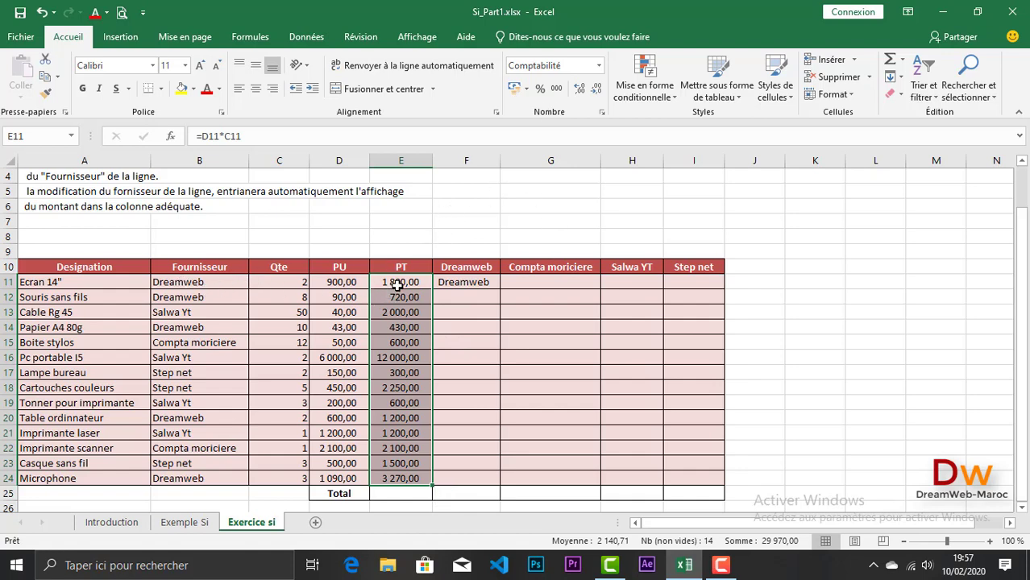
drag(398, 285, 393, 300)
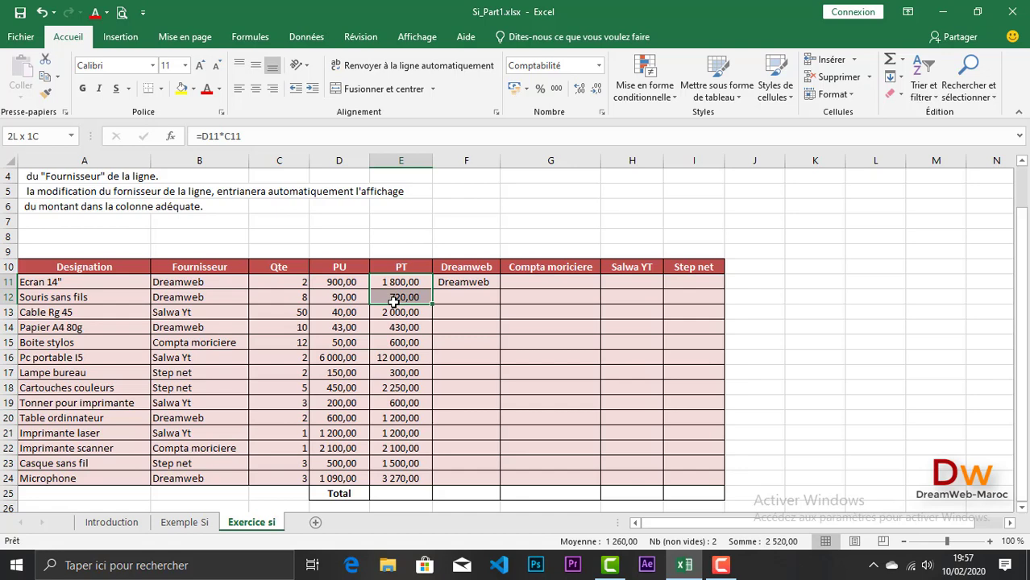
drag(464, 282, 465, 296)
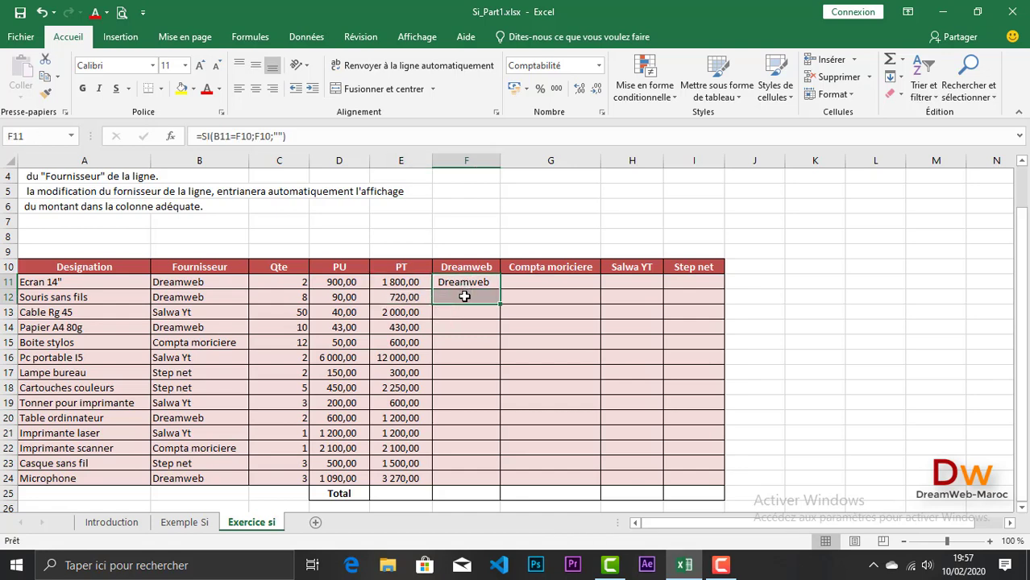
click(195, 342)
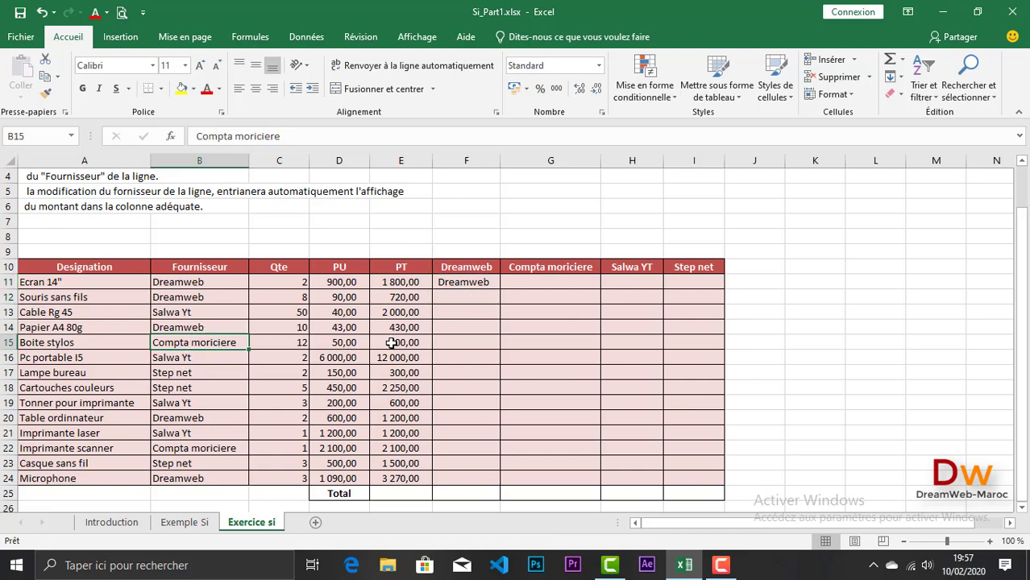
click(391, 343)
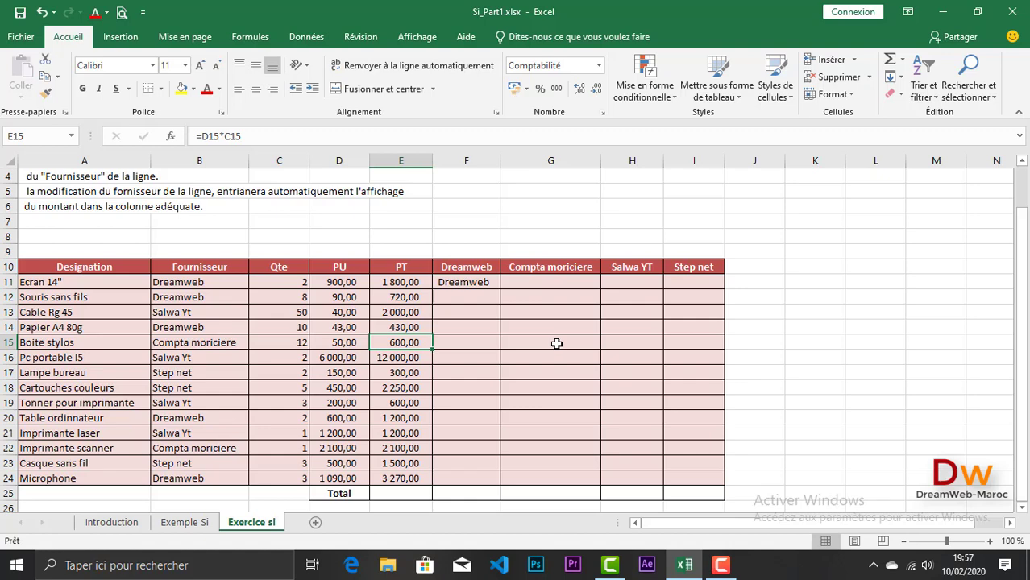
click(556, 345)
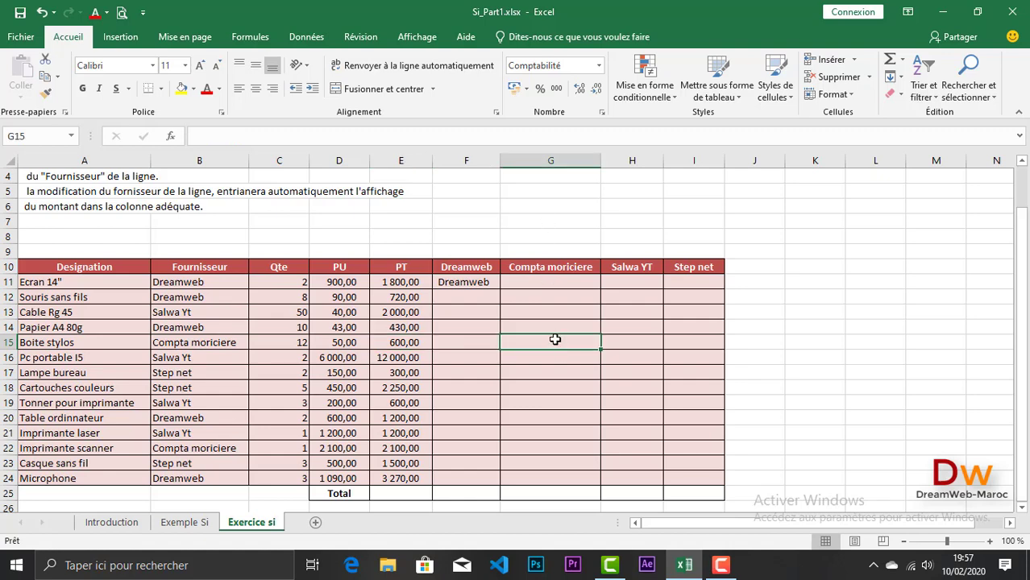
scroll(555, 342, down, 1)
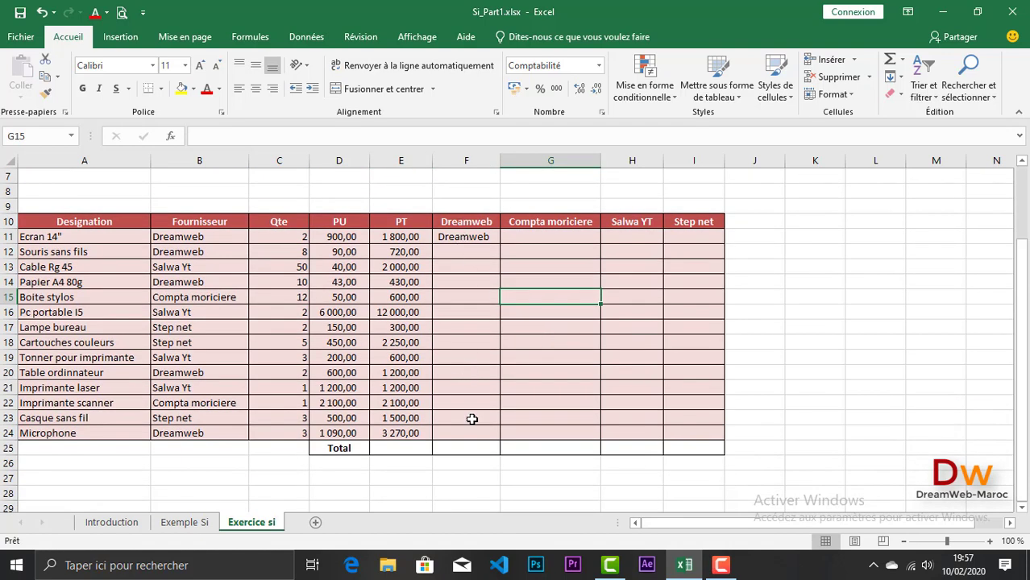
click(467, 446)
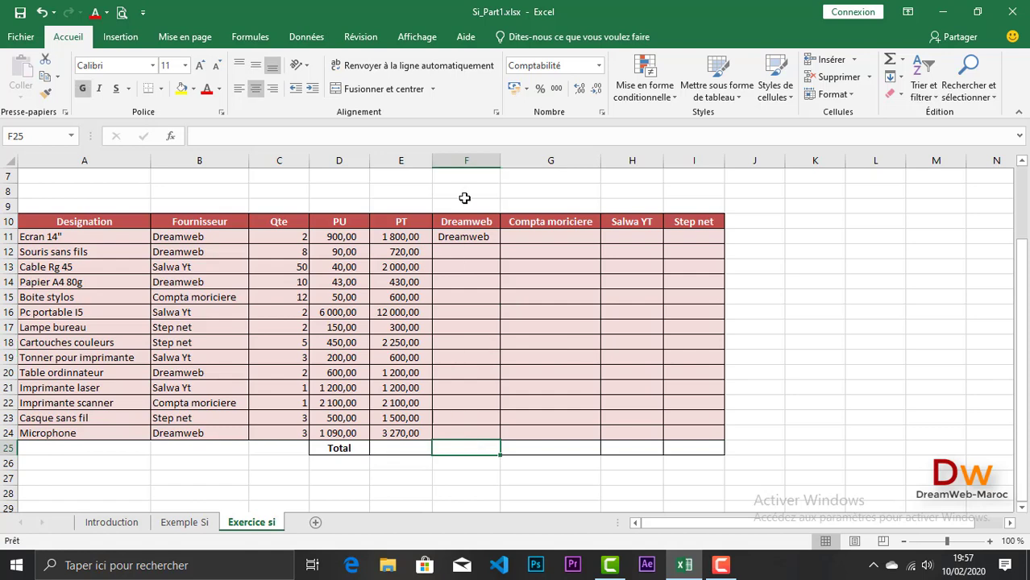
click(466, 240)
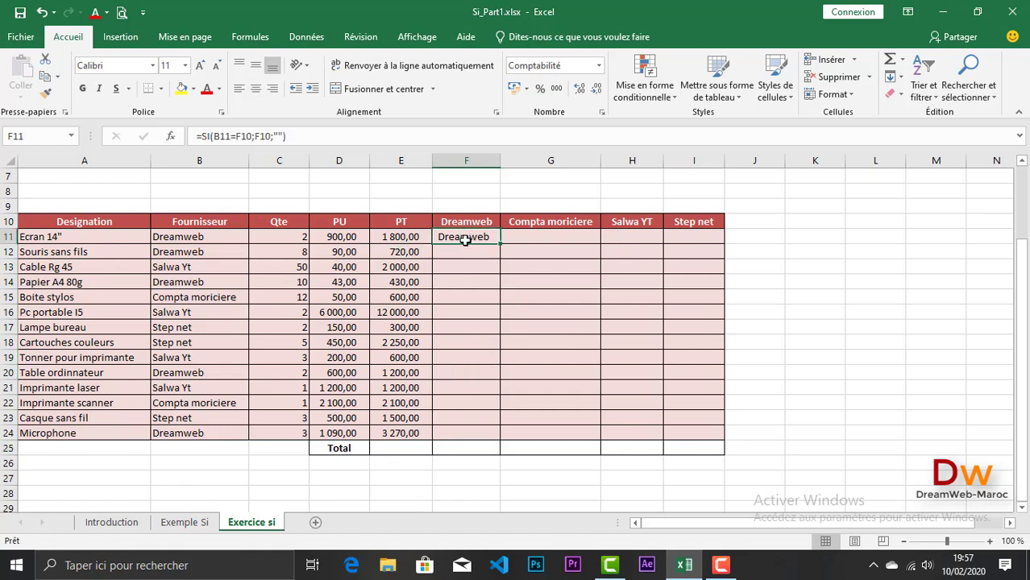
Replace F11 with =SI(B11=F10;E11;""), showing 1 800,00 for the first Dreamweb item
key(Delete)
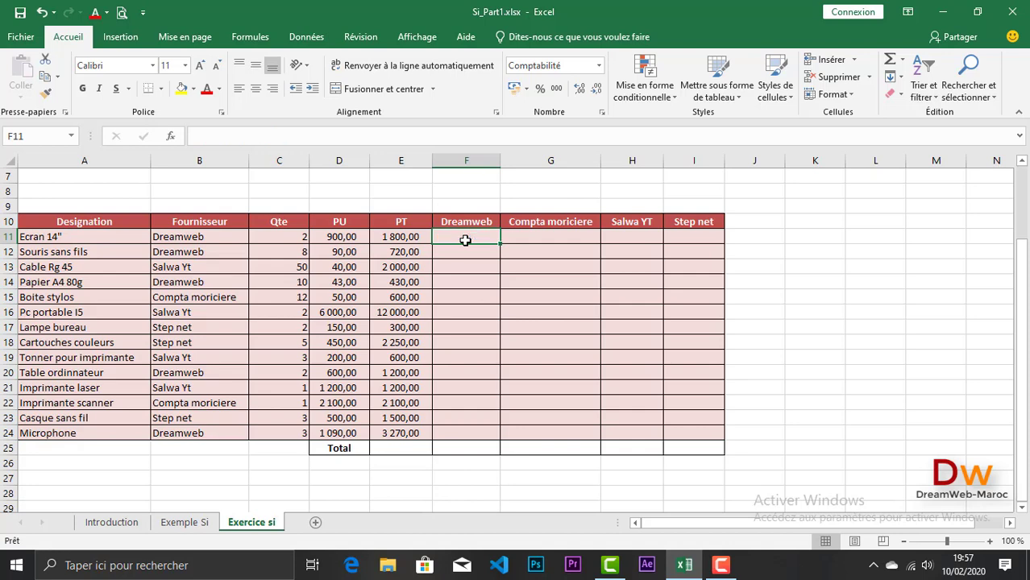
text(=s)
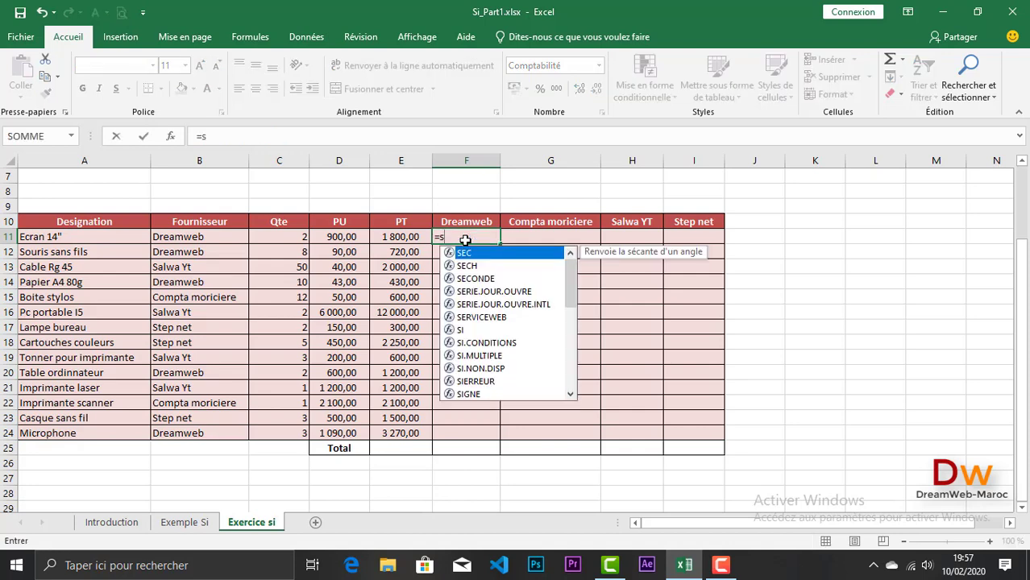
text(i)
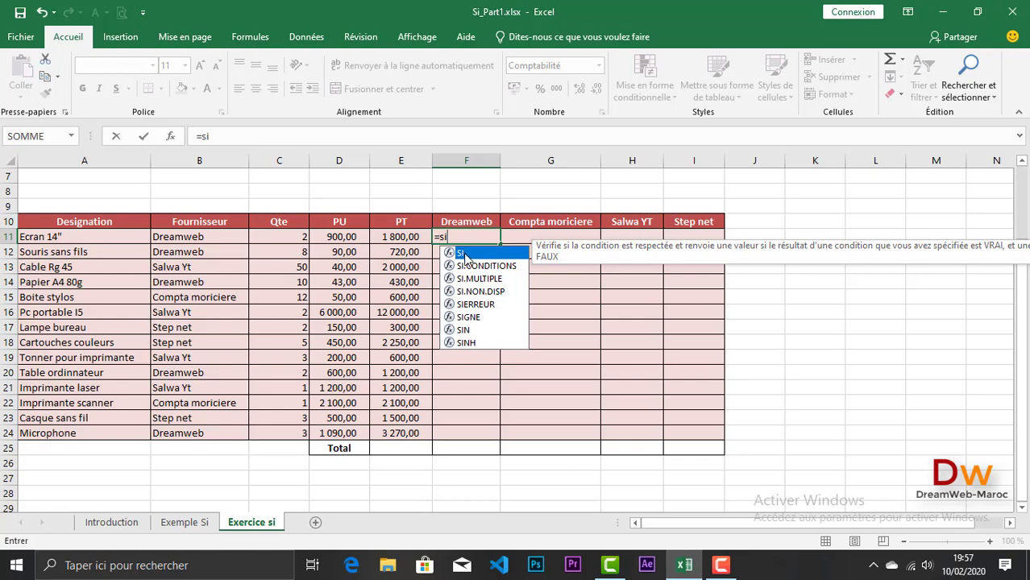
double_click(465, 254)
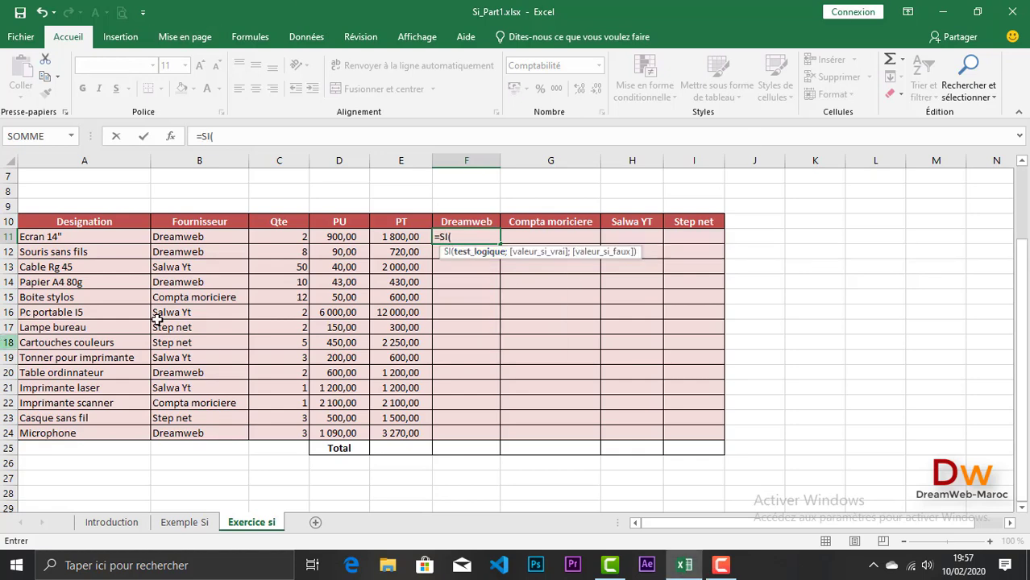
click(175, 236)
text(=)
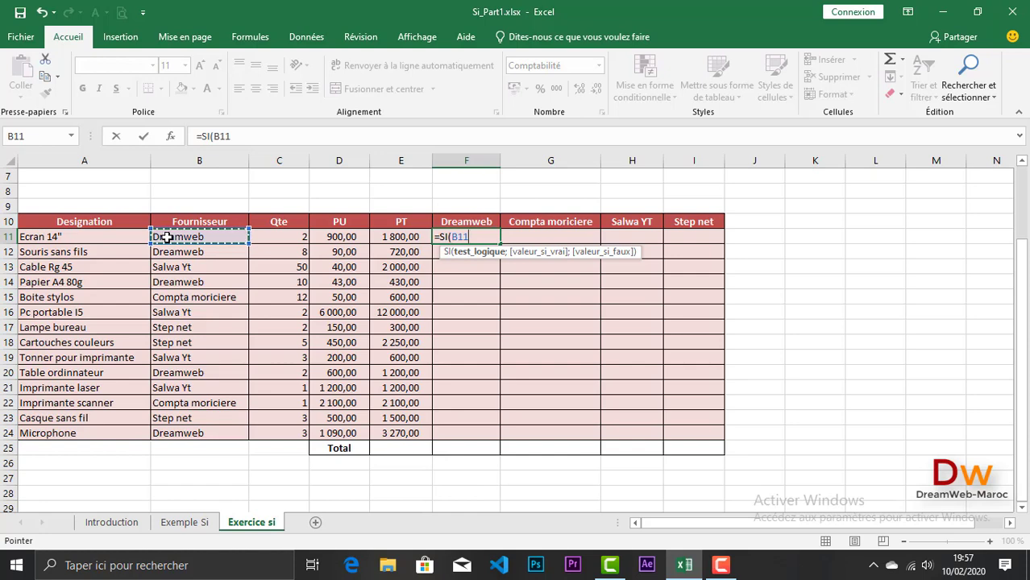
click(463, 221)
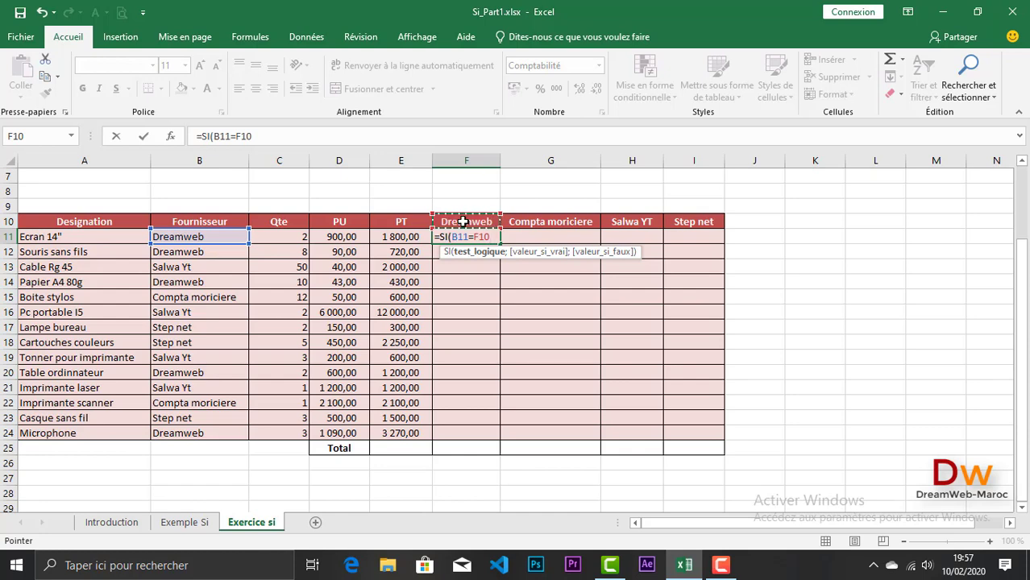
text(;)
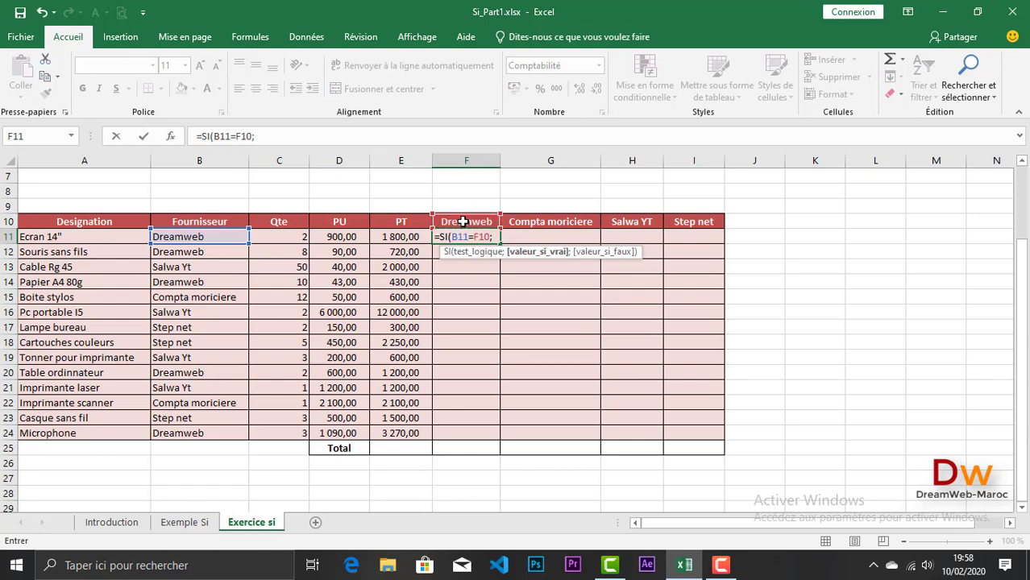
click(385, 239)
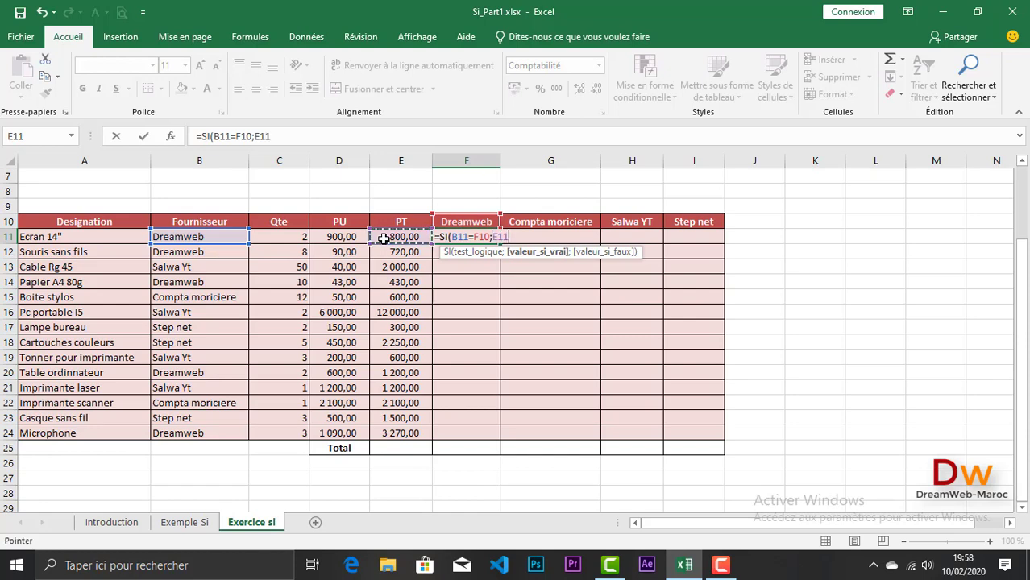
text(;)
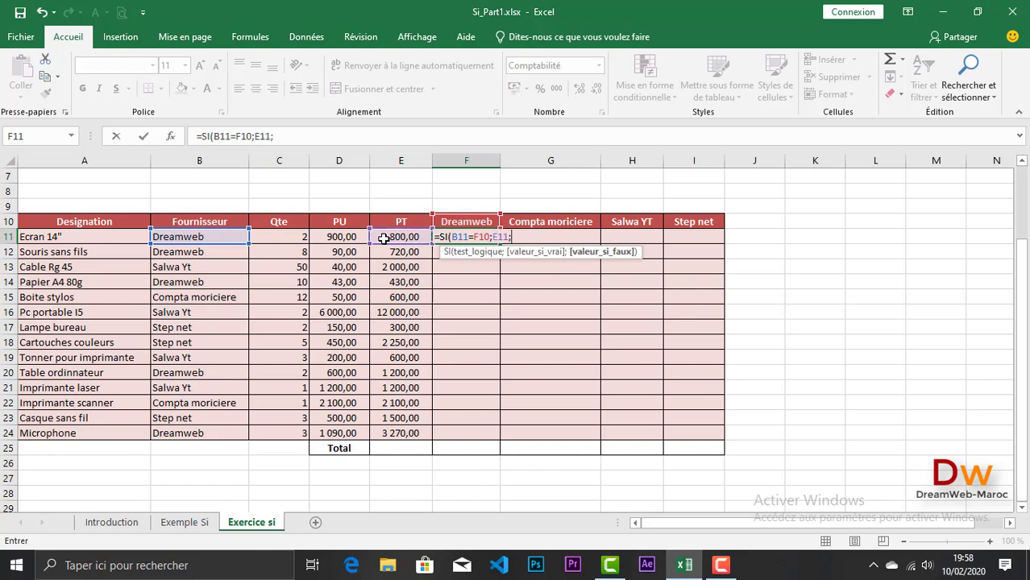
text("")
text())
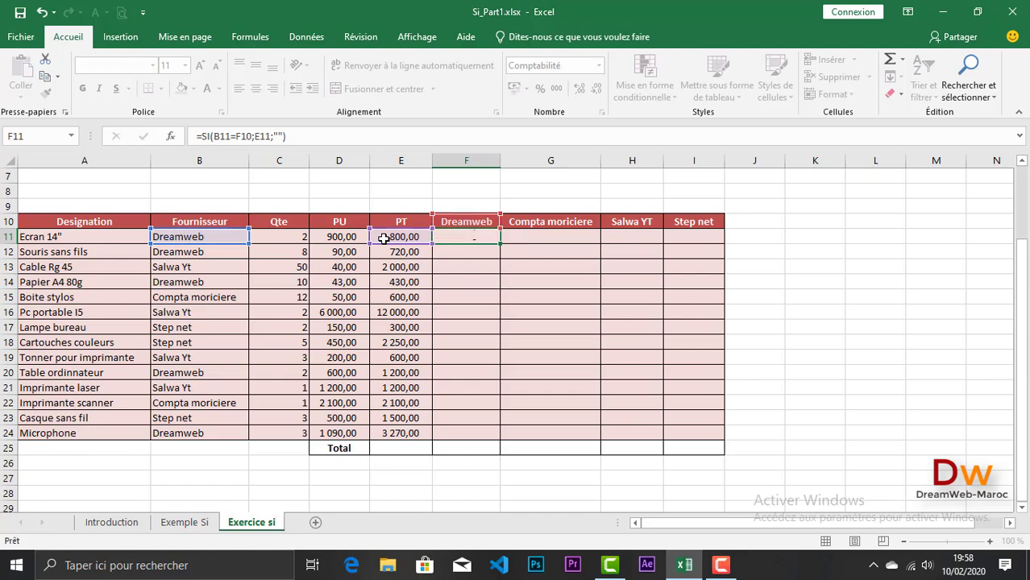
key(Return)
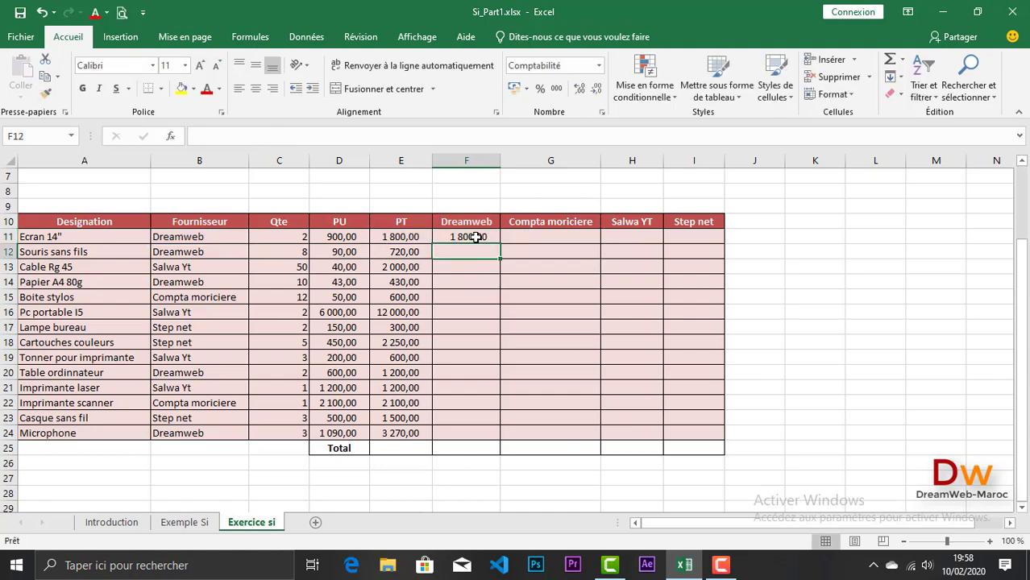
Fill the Dreamweb formula from F11 down to F24
click(477, 237)
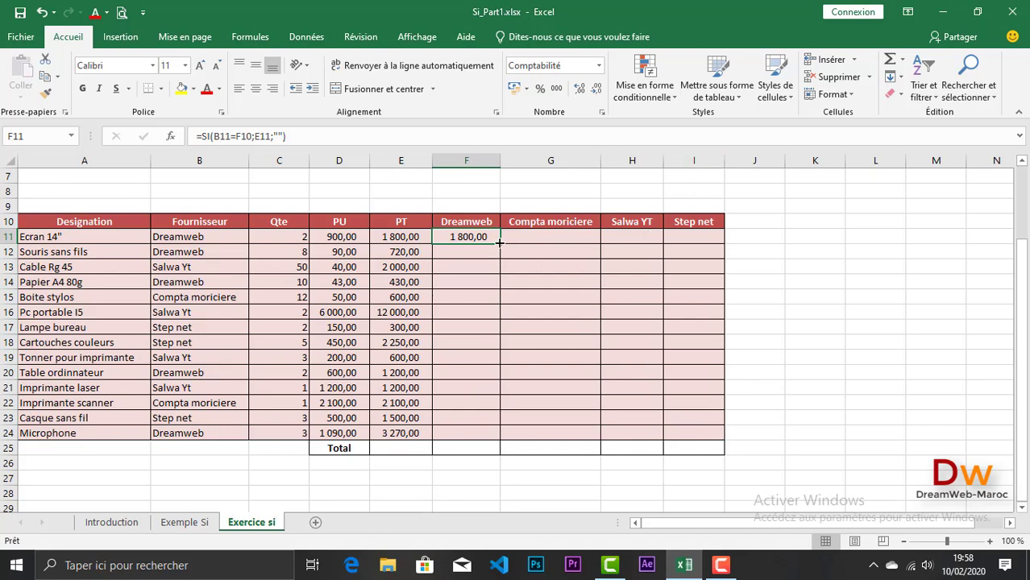
drag(500, 245, 480, 436)
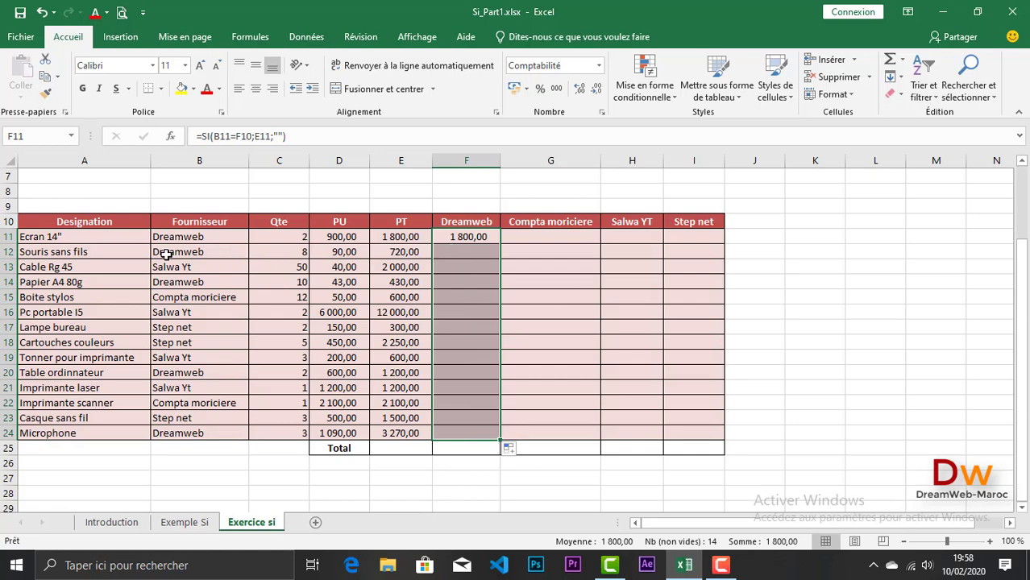
click(474, 237)
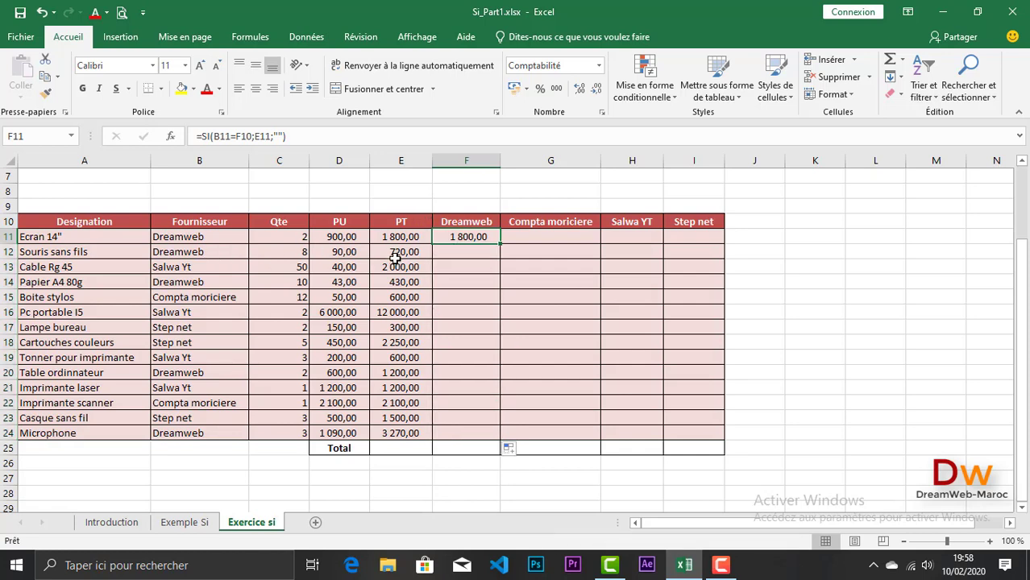
Inspect F13's formula to see its header reference has shifted away from the F10 header
click(462, 251)
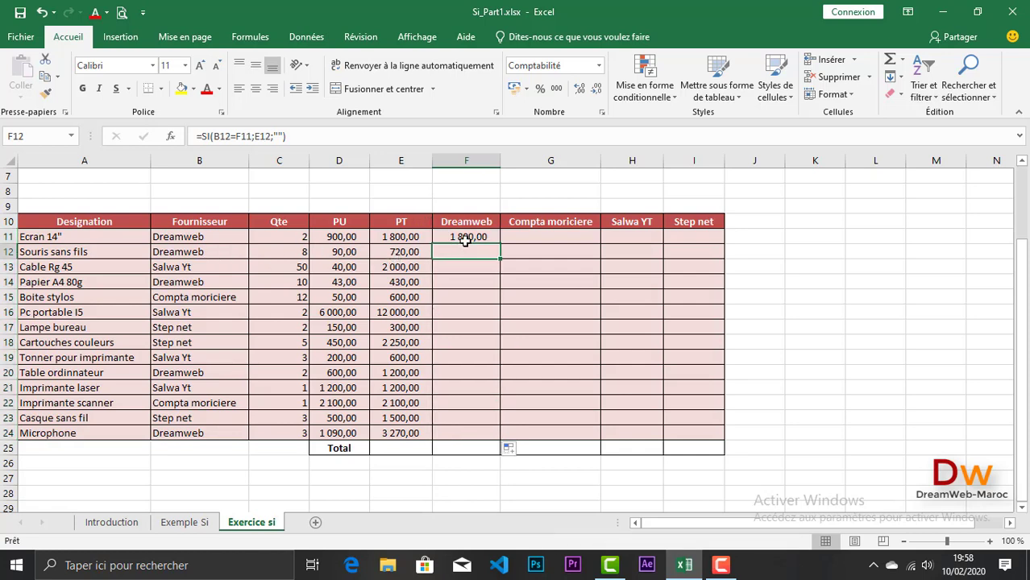
double_click(469, 266)
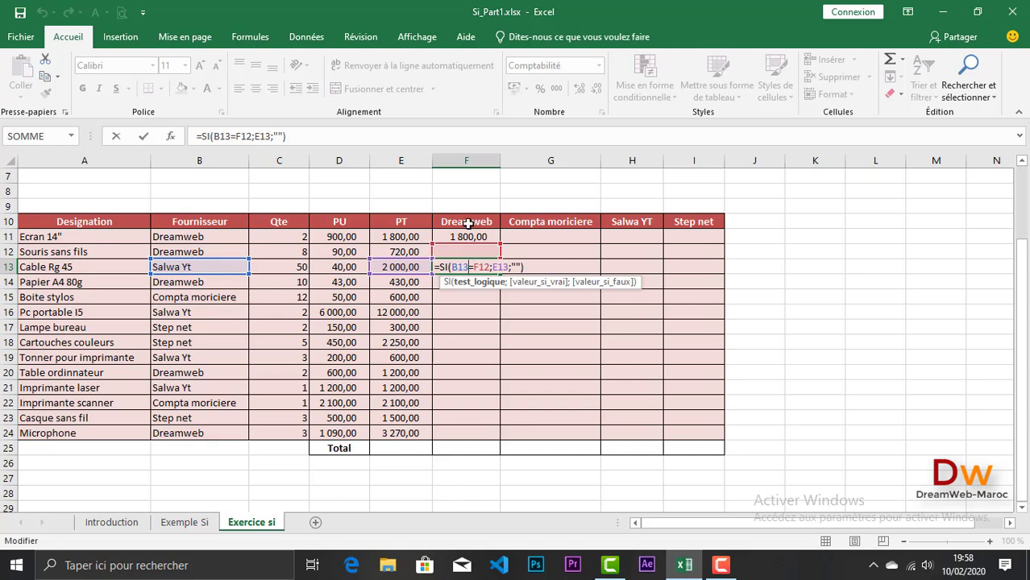
click(466, 225)
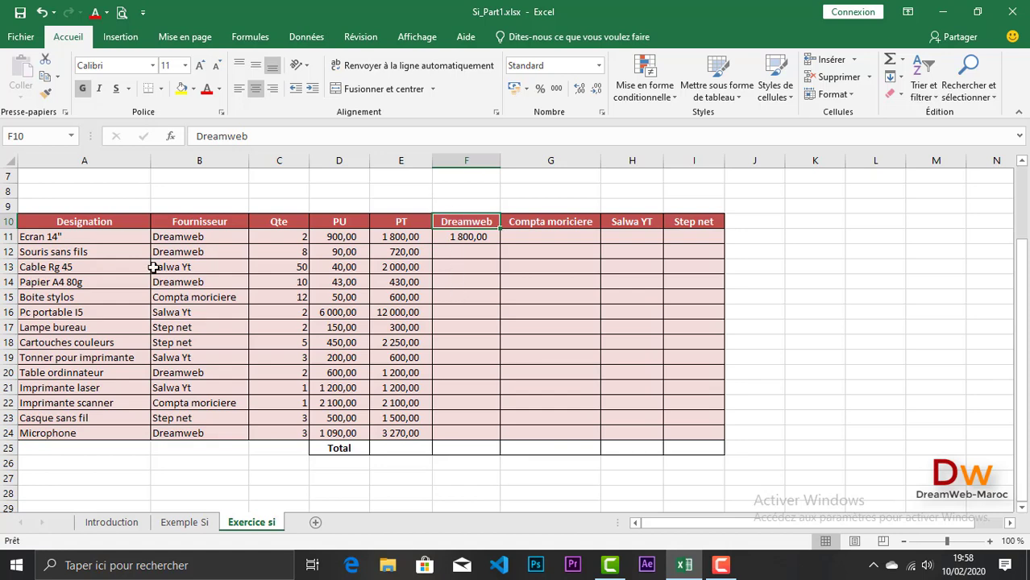
click(4, 221)
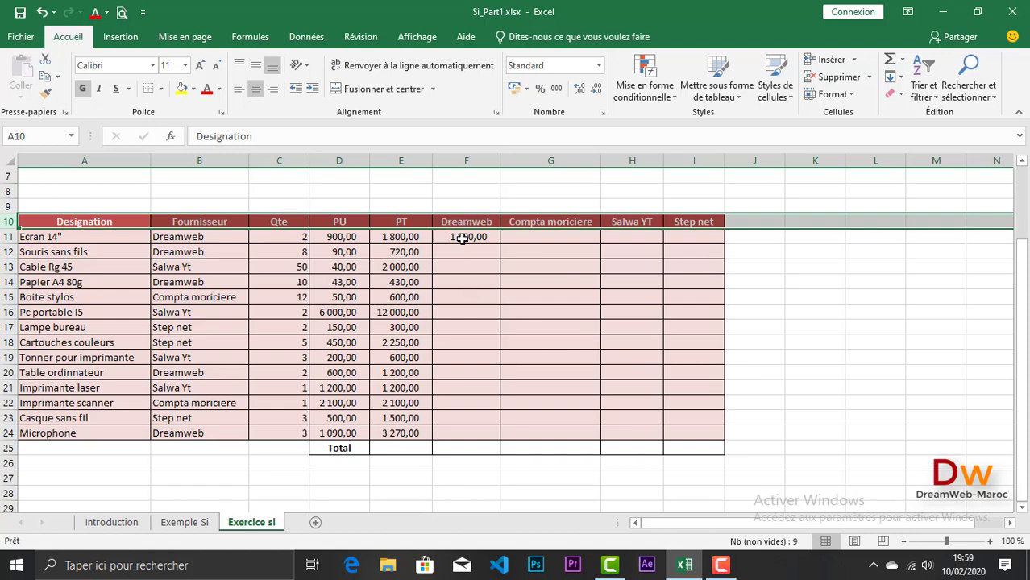
Lock the header row in F11's formula so it reads =SI(B11=F$10;E11;"")
click(463, 238)
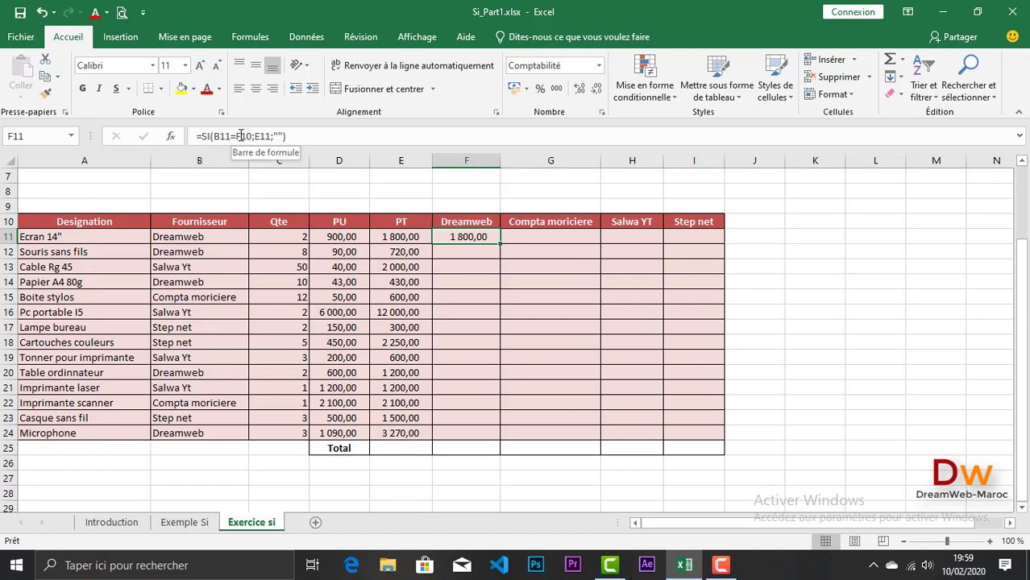
click(243, 135)
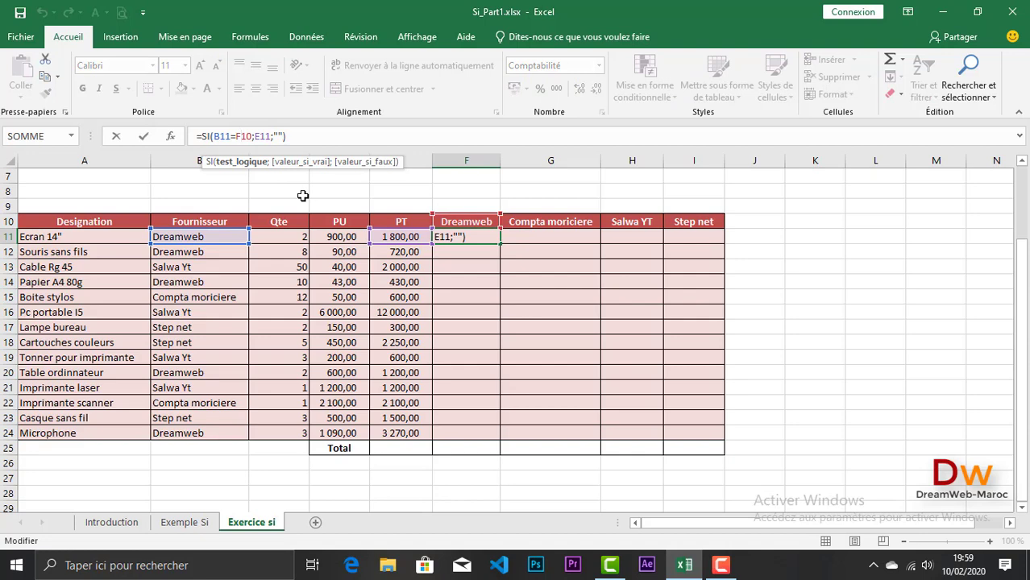
key(F4)
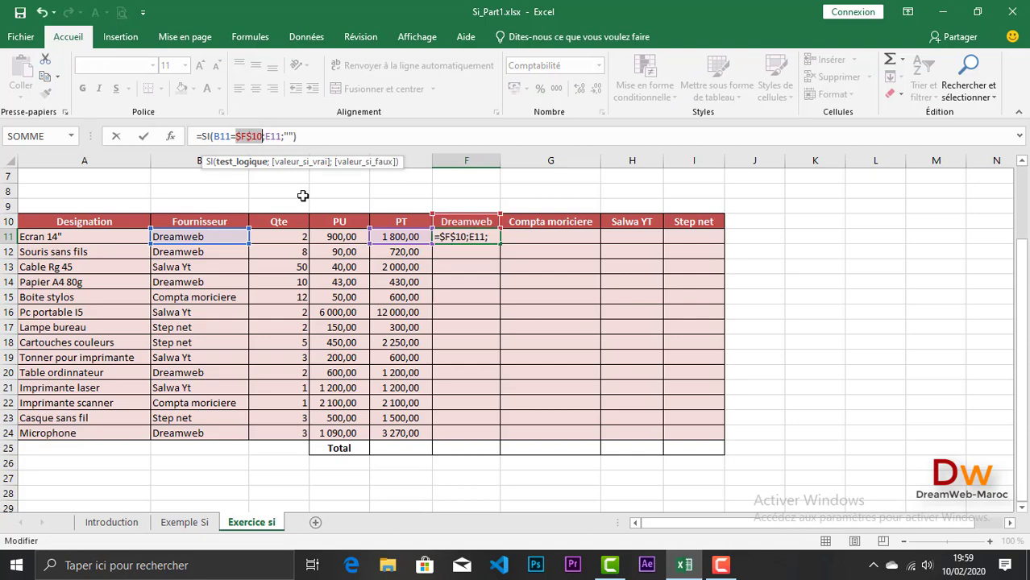
key(F4)
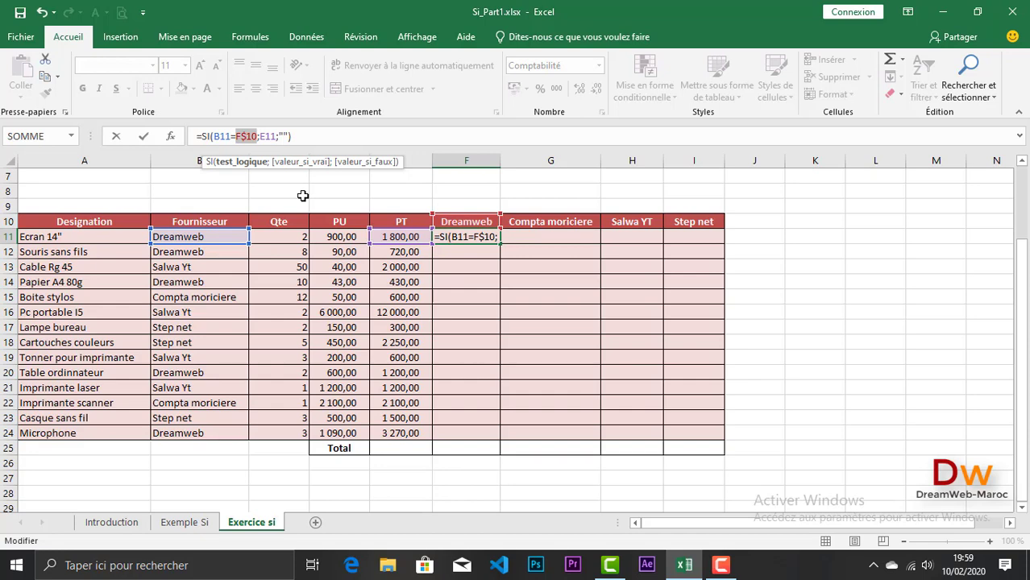
key(ctrl+Return)
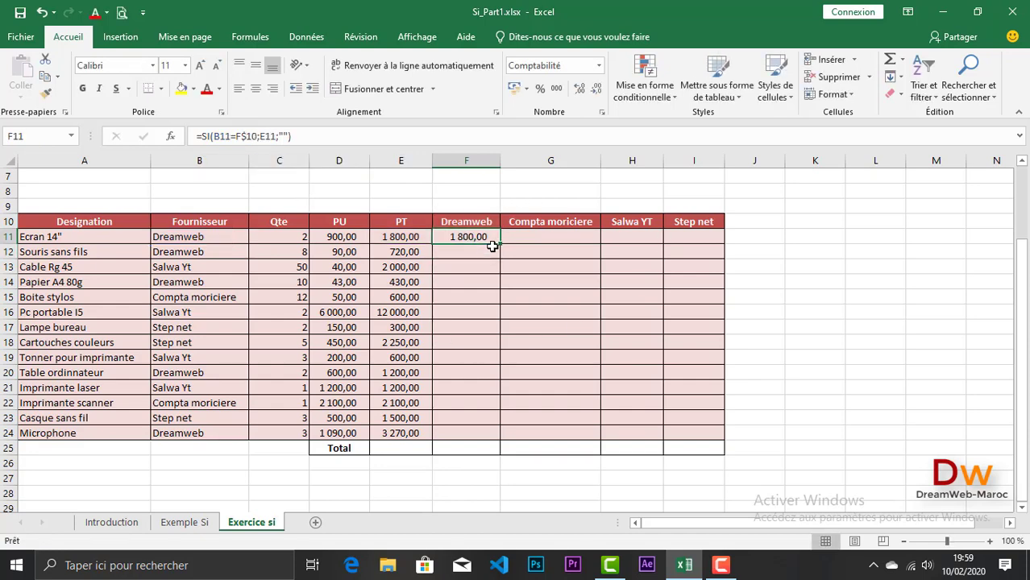
Copy the corrected F11 formula down to F24 and check the Dreamweb rows' suppliers
drag(501, 246, 497, 432)
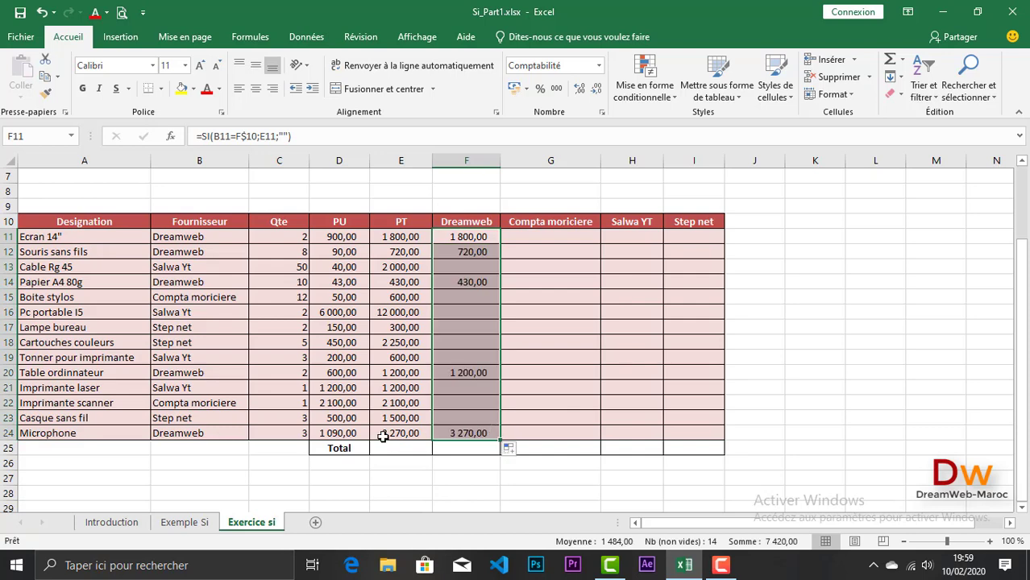
click(195, 373)
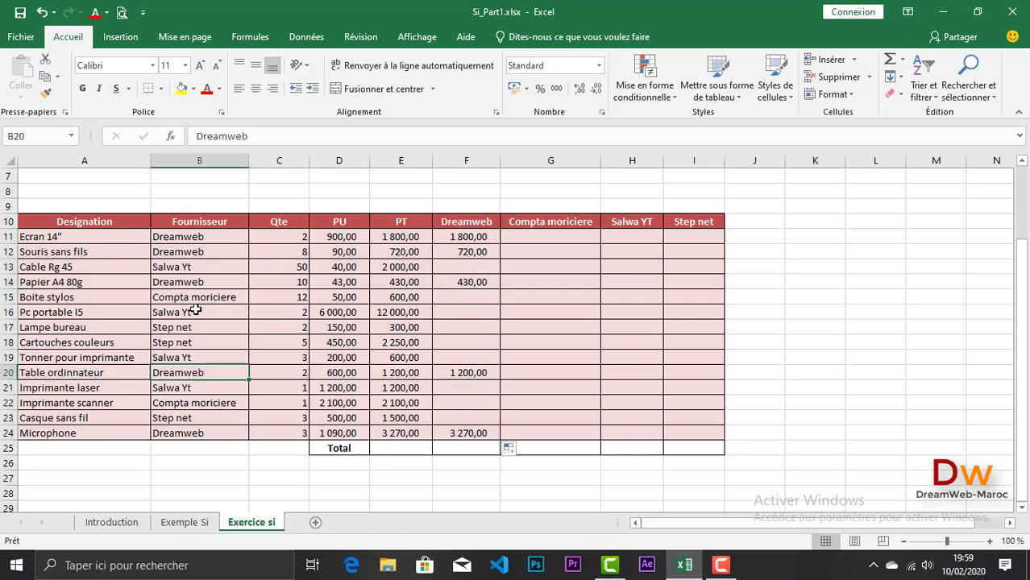
click(196, 282)
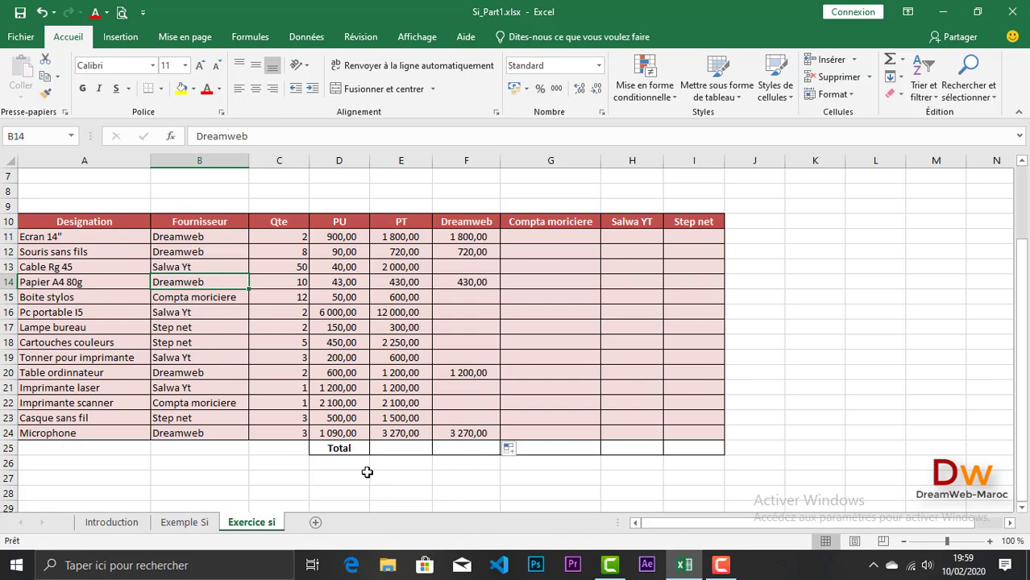
click(482, 237)
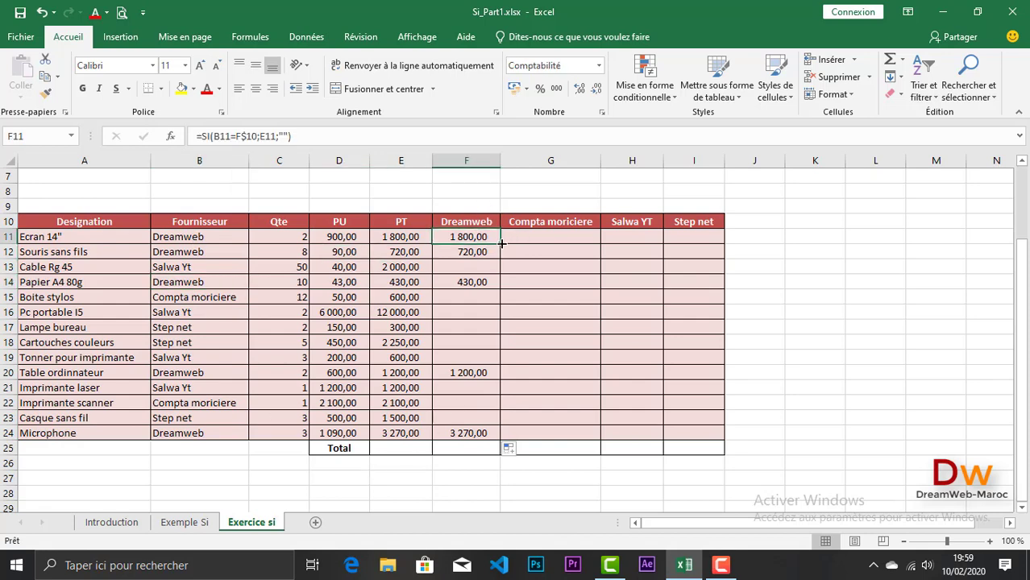
Copy the F11 formula across to column I and down to row 24
drag(500, 244, 694, 241)
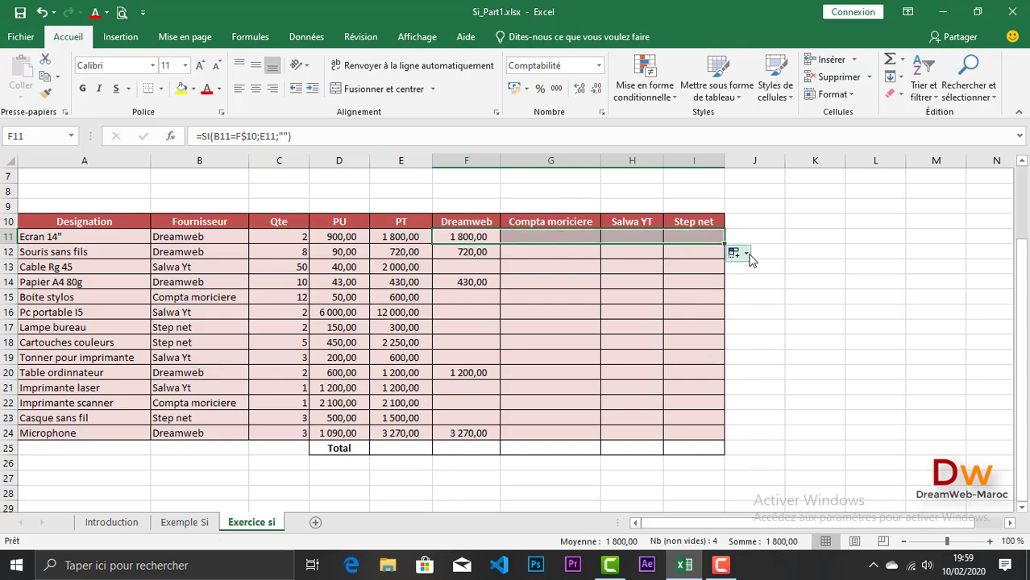
drag(725, 244, 725, 439)
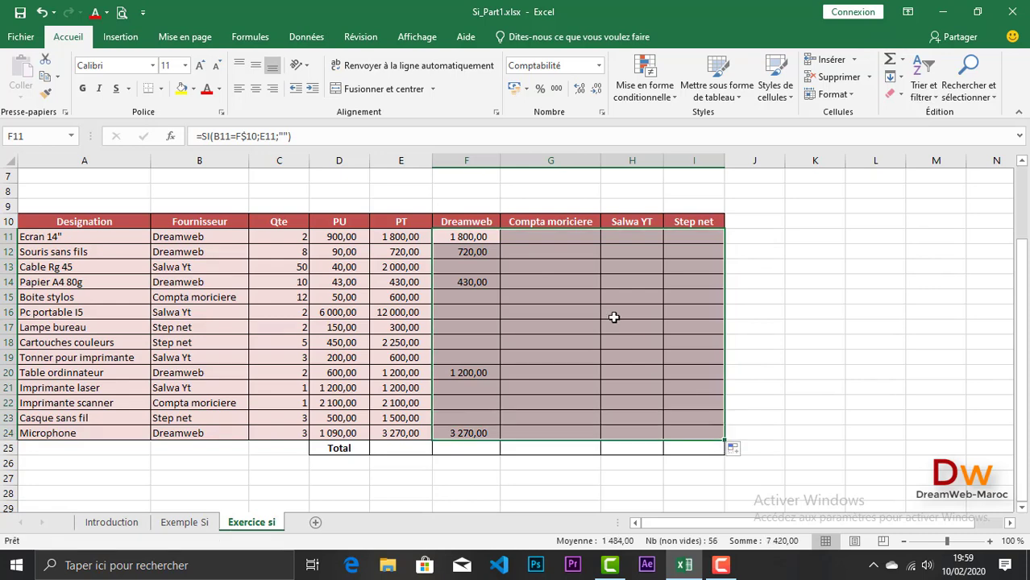
click(638, 259)
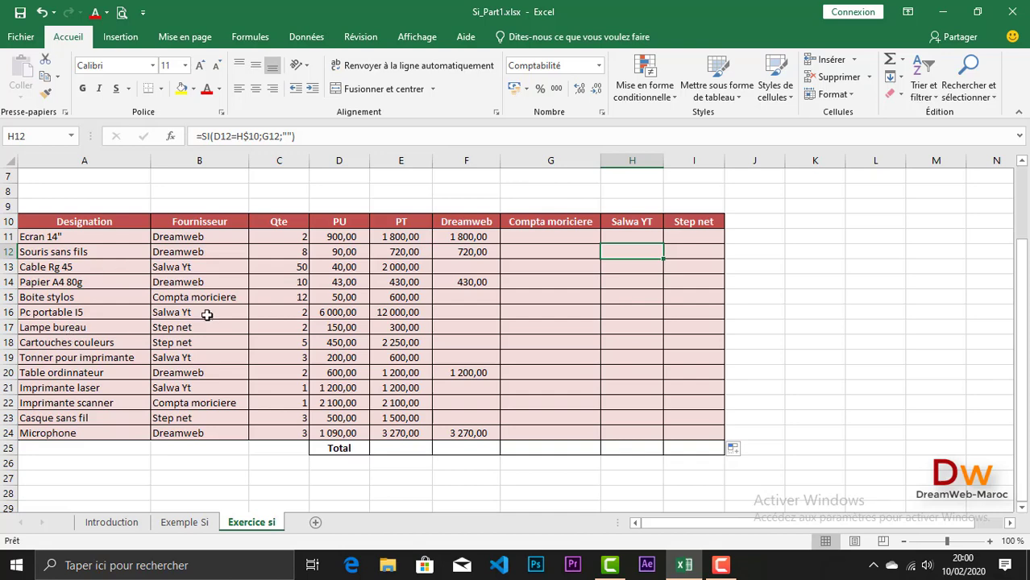
Inspect G11's copied formula =SI(C11=G$10;F11;"") to see its shifted references
double_click(525, 237)
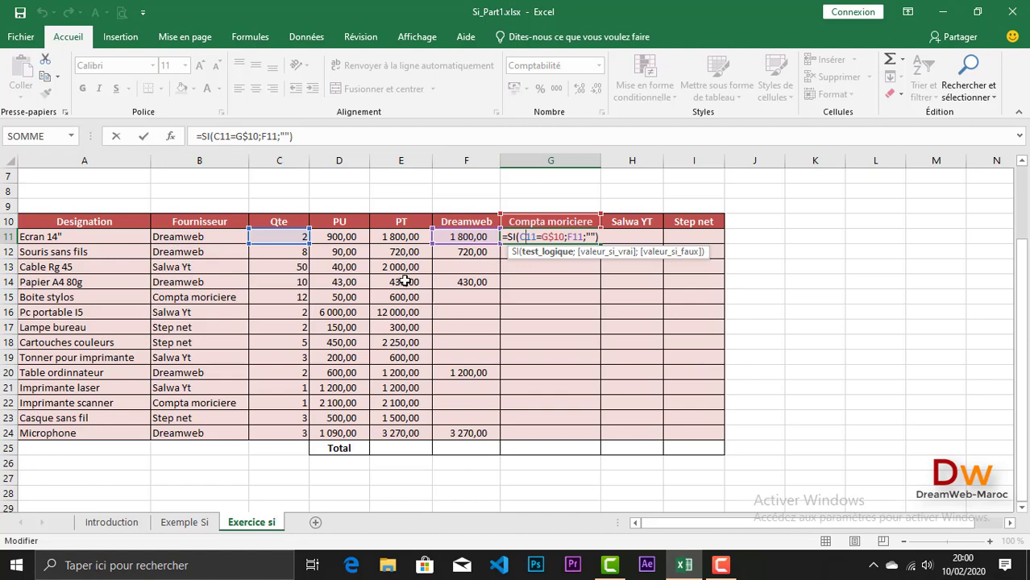
key(ctrl+Return)
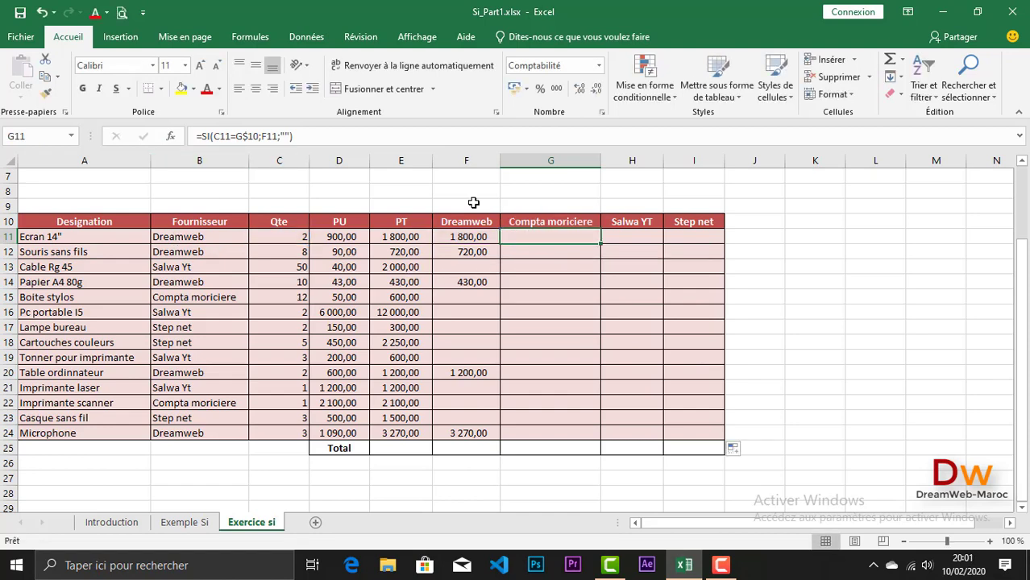
click(456, 239)
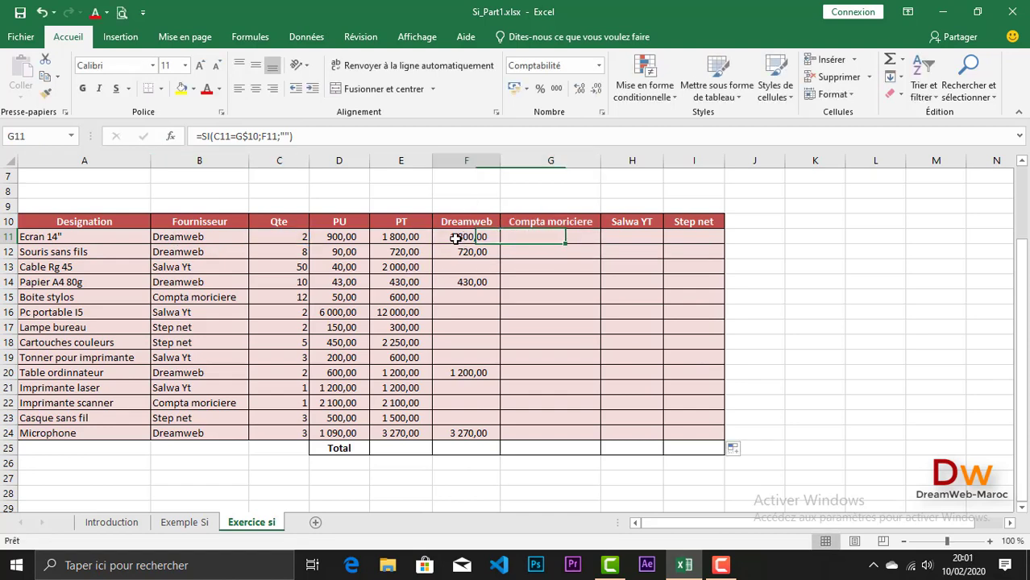
Change F11's supplier reference to $B11, giving =SI($B11=F$10;E11;"")
click(216, 137)
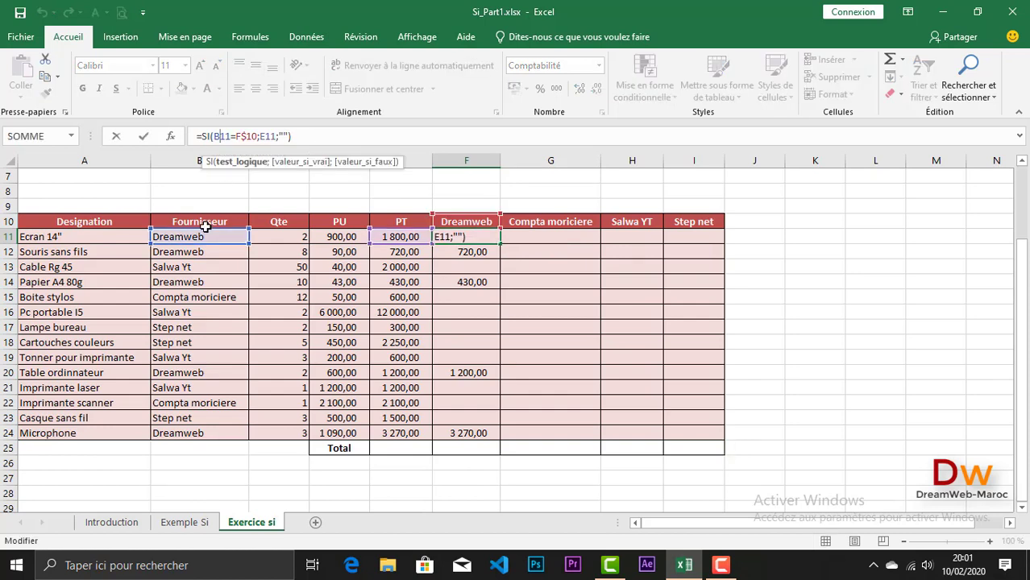
key(F4)
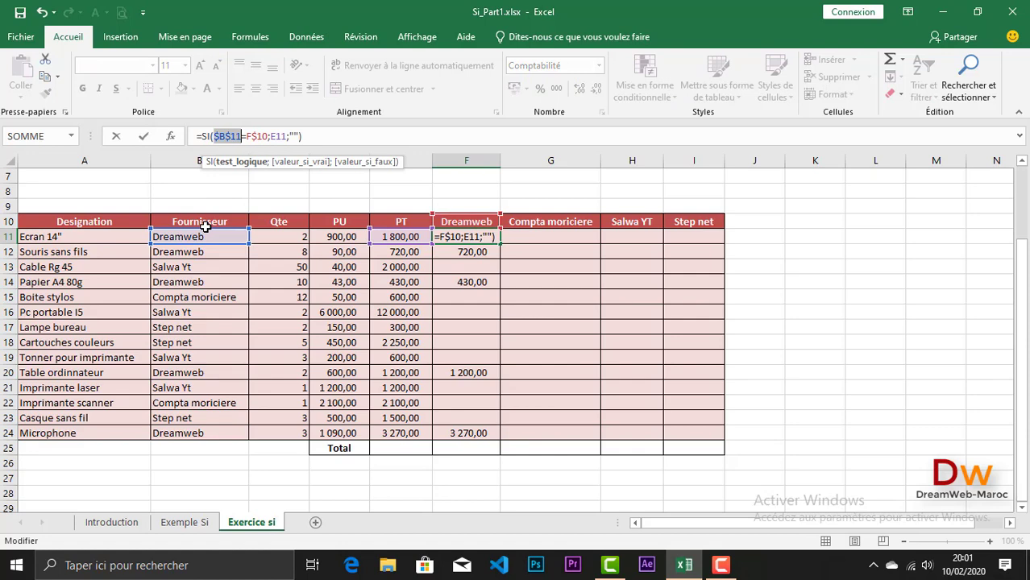
key(F4)
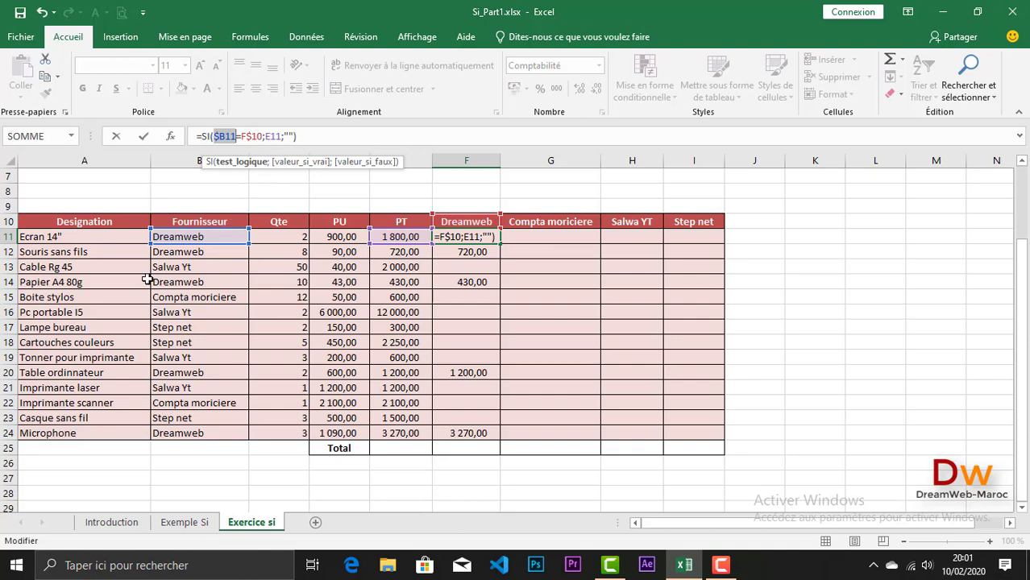
key(Return)
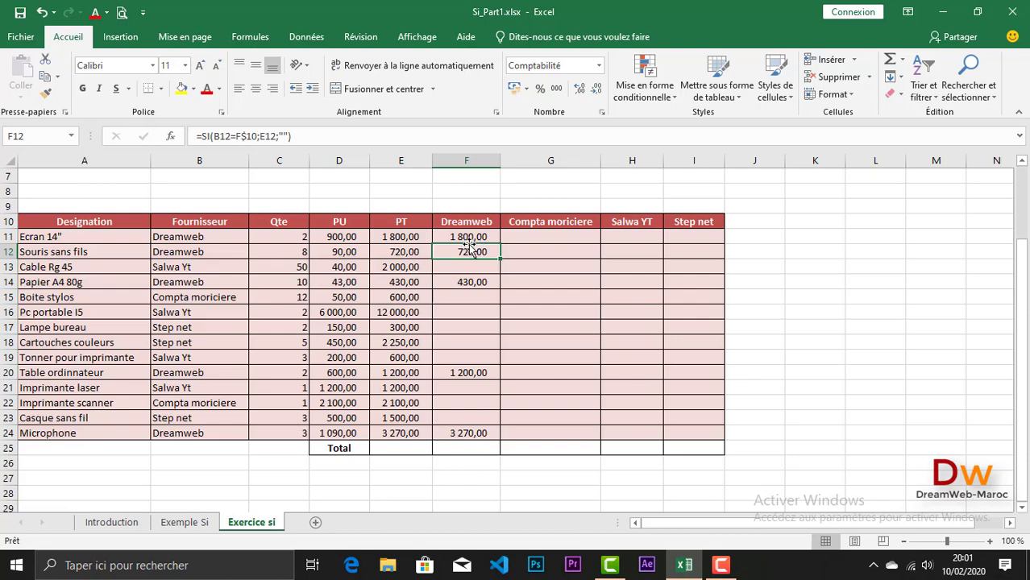
Copy the $B11 formula from F11 across to column I and down through row 24
click(466, 237)
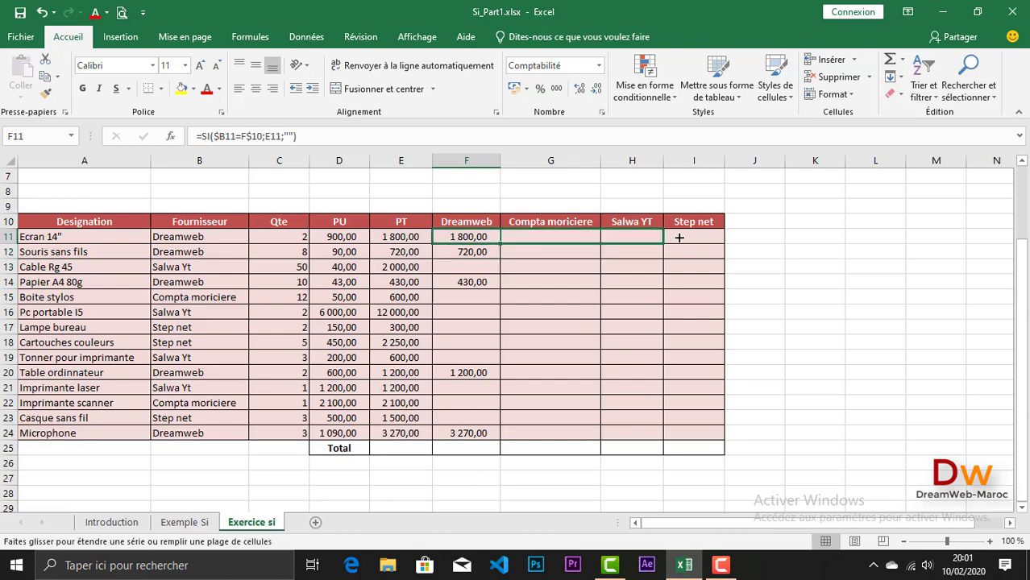
mouse_move(588, 240)
mouse_down()
mouse_move(712, 239)
mouse_move(729, 371)
mouse_up()
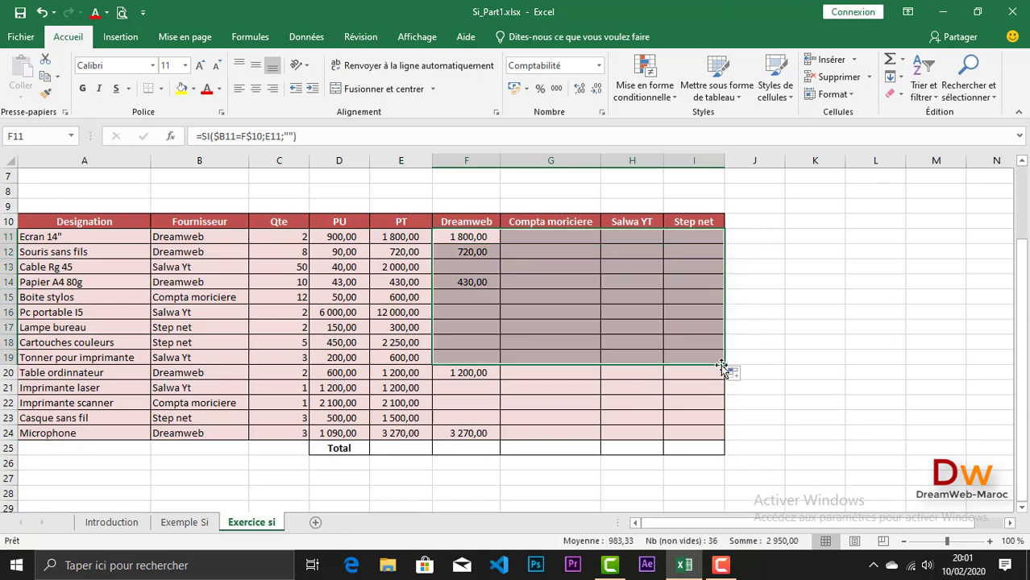
drag(723, 364, 712, 424)
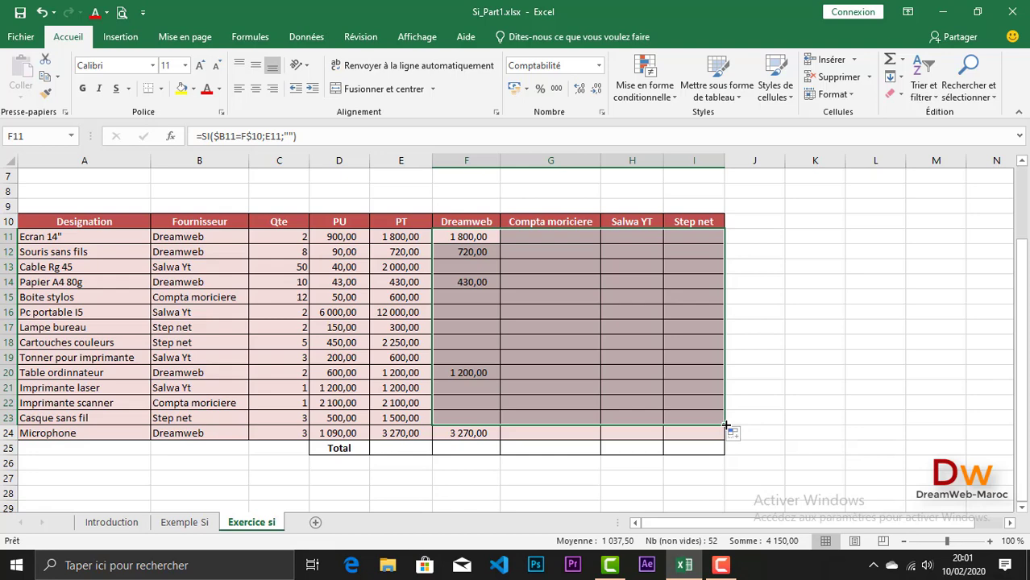
drag(725, 425, 725, 441)
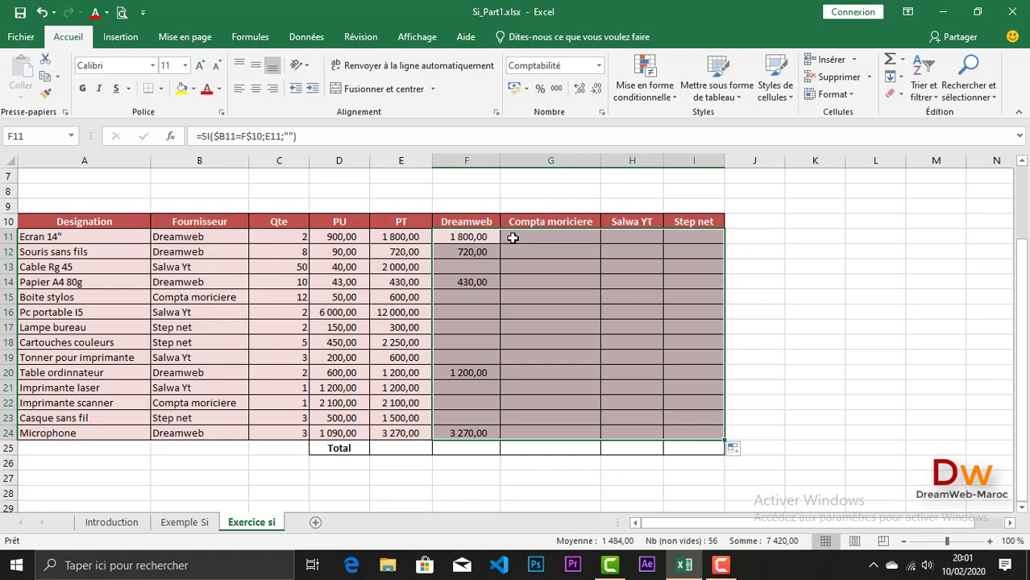
click(553, 237)
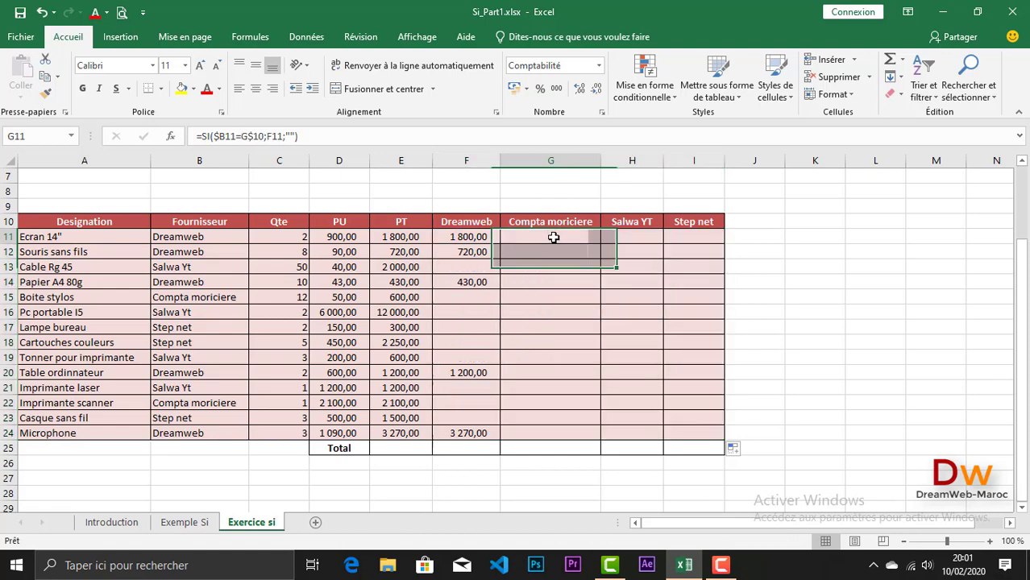
double_click(553, 237)
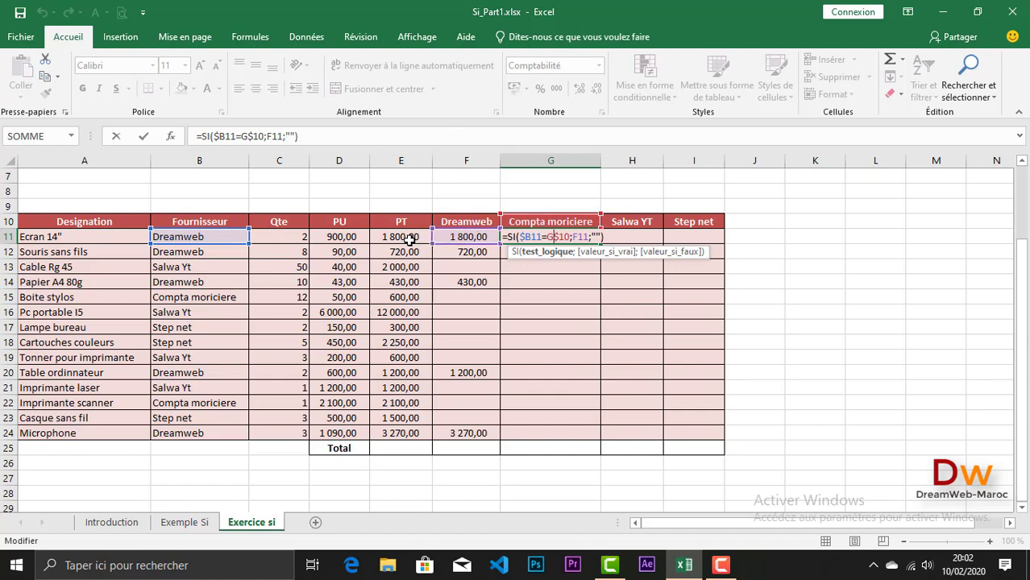
key(Return)
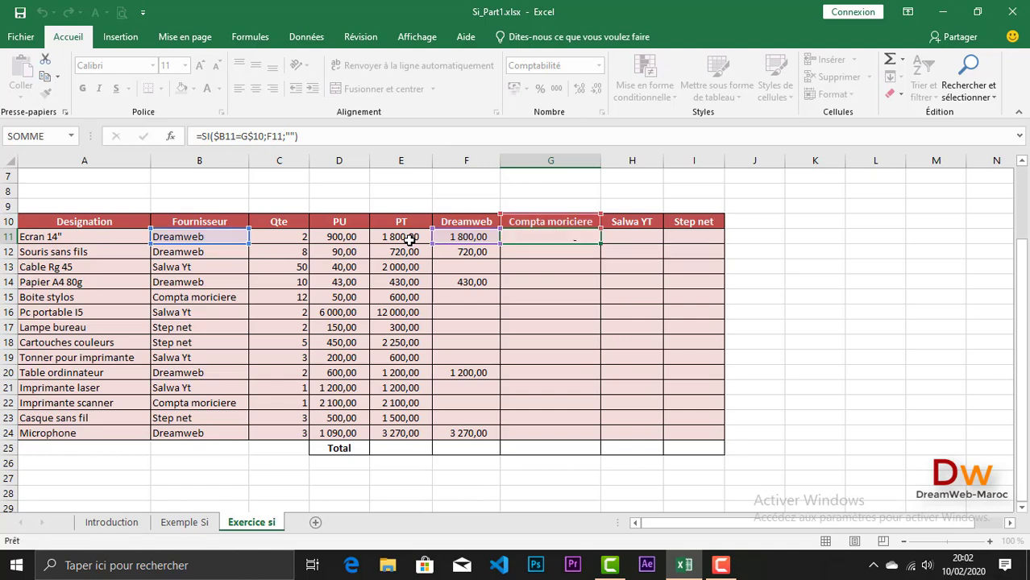
double_click(635, 238)
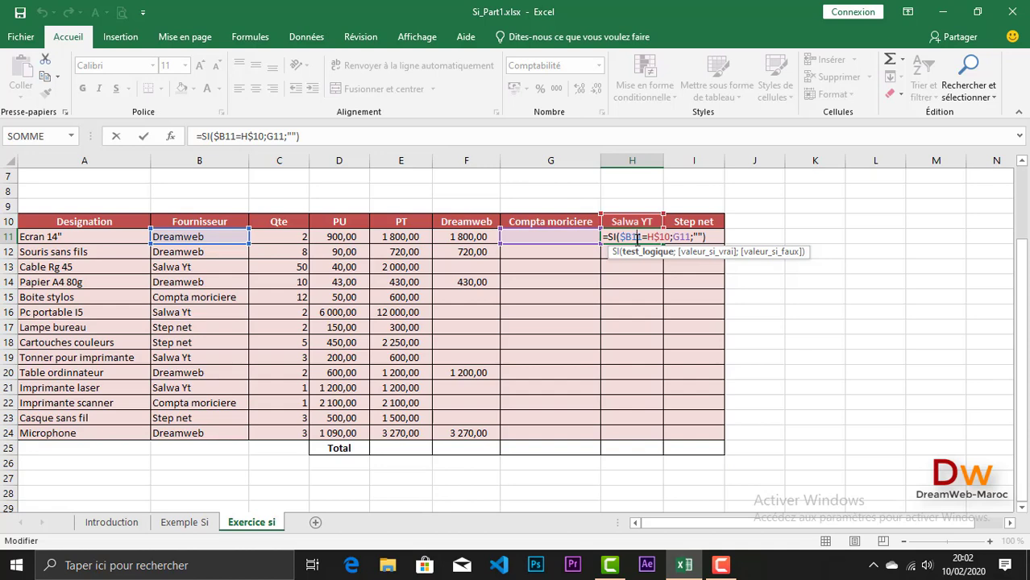
key(Return)
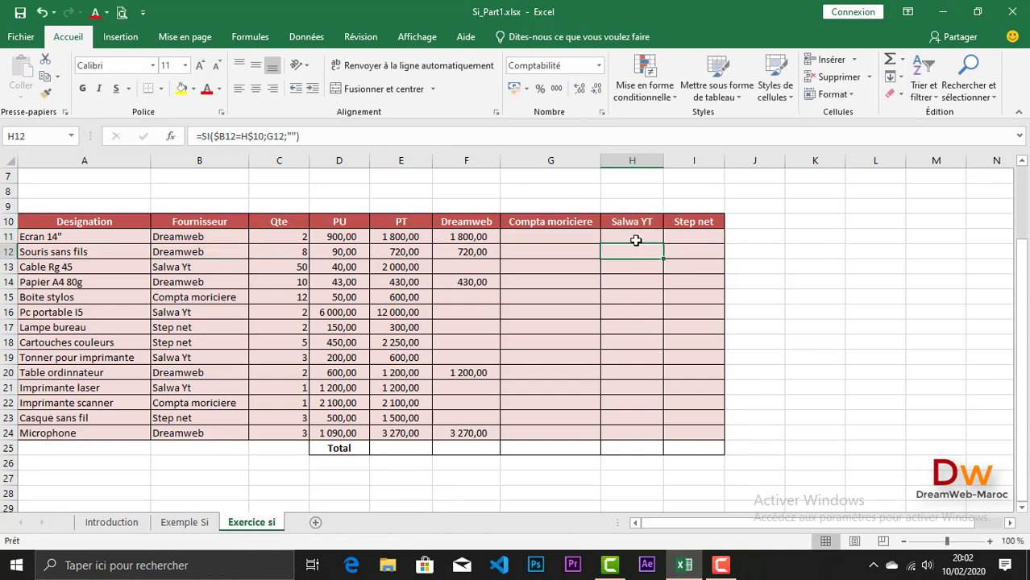
click(466, 237)
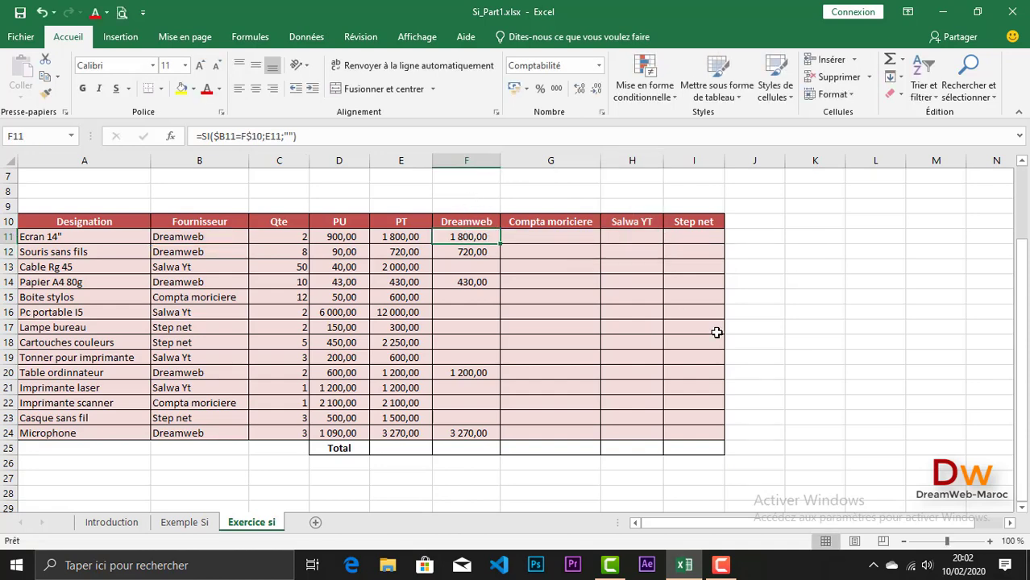
Lock the amount reference in F11's formula as $E11
click(266, 139)
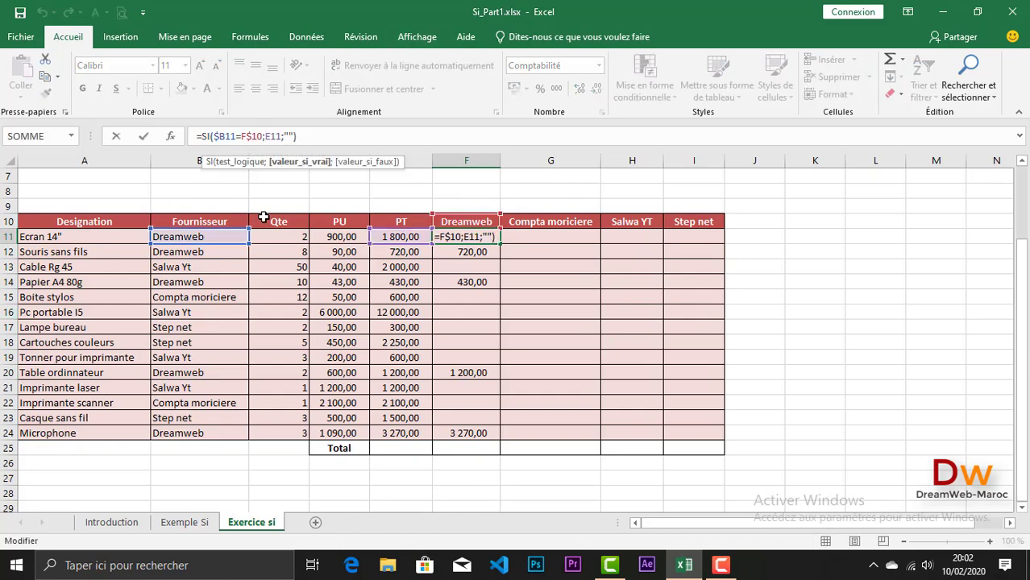
key(F4)
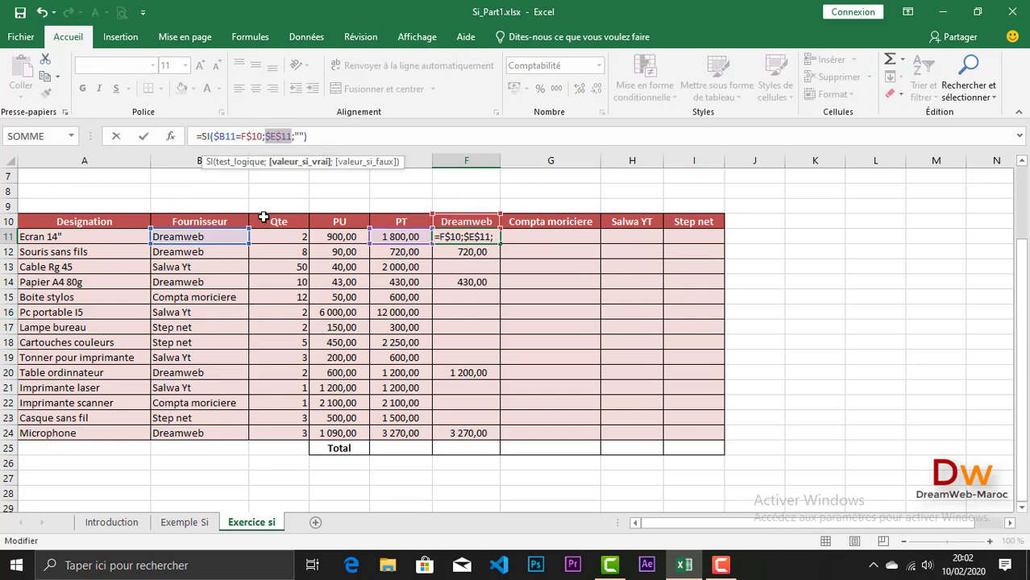
key(F4)
key(F4)
key(Return)
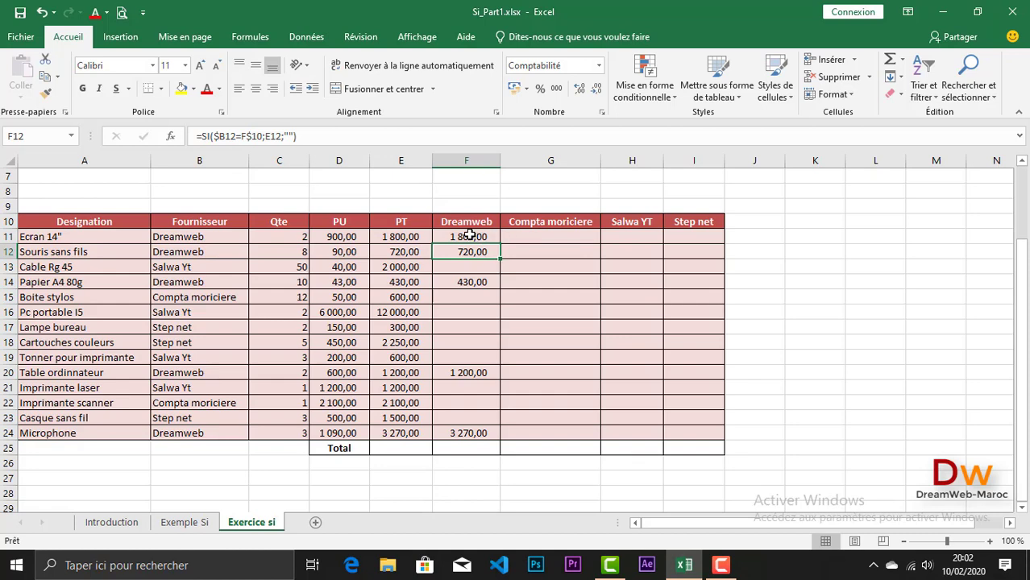
Refill F11:I24 with the corrected formula and check the copy in G15
click(470, 236)
mouse_move(499, 243)
mouse_down()
mouse_move(708, 243)
mouse_move(720, 439)
mouse_up()
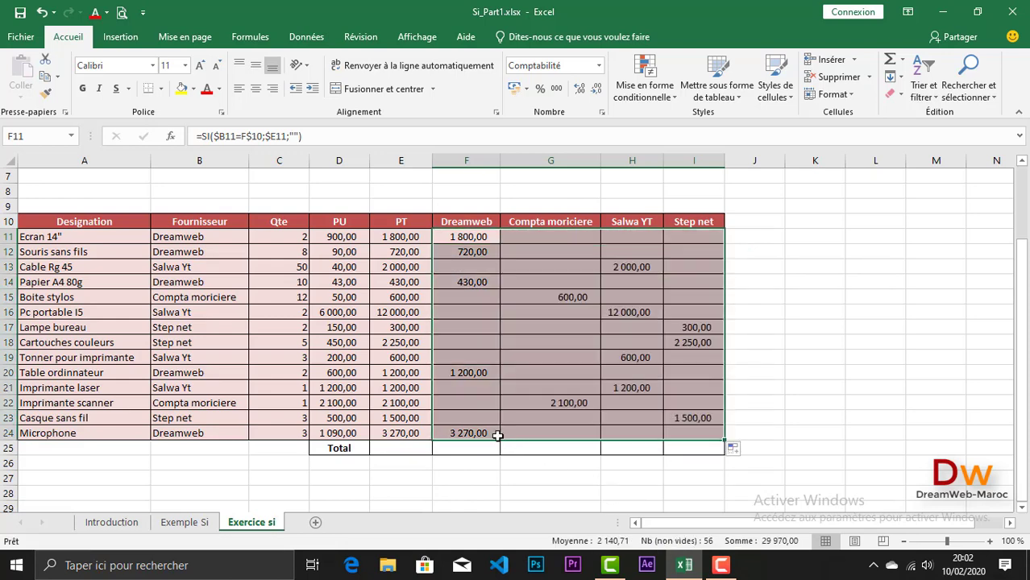
click(527, 300)
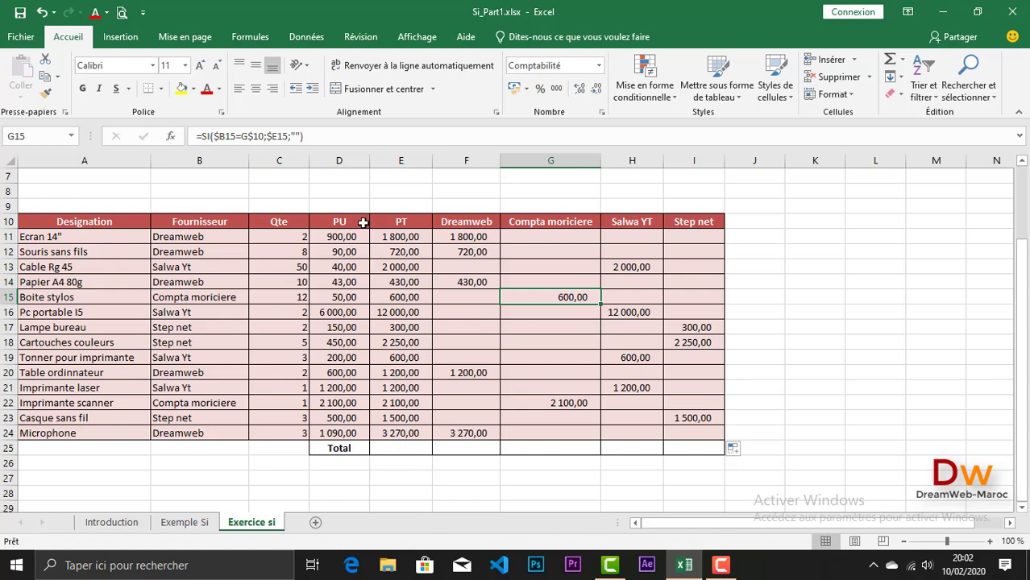
AutoSum E11:I24 into the Total row, giving 29 970,00, 7 420,00, 2 700,00, 15 800,00 and 4 050,00
drag(393, 238, 676, 452)
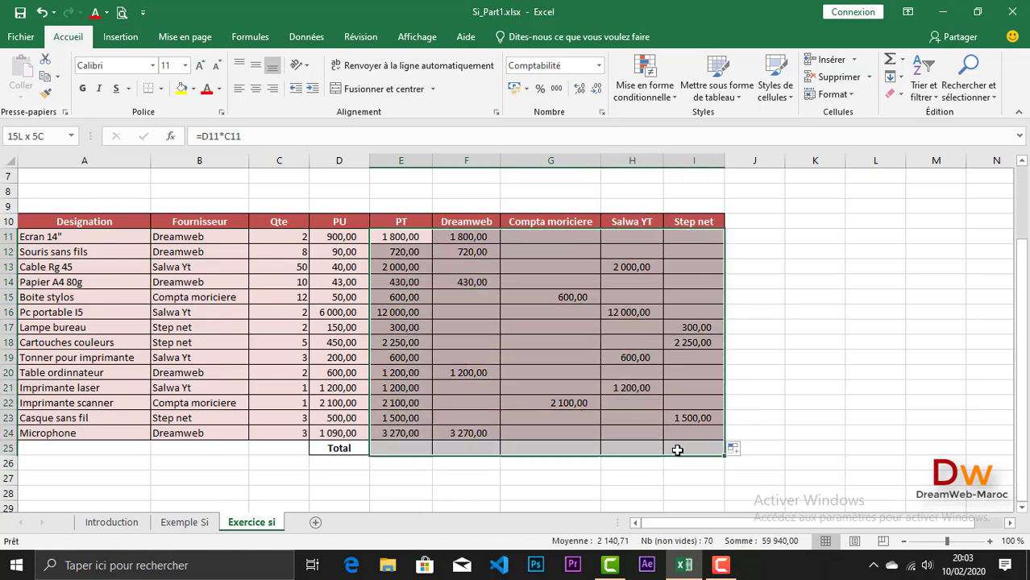
drag(676, 452, 677, 455)
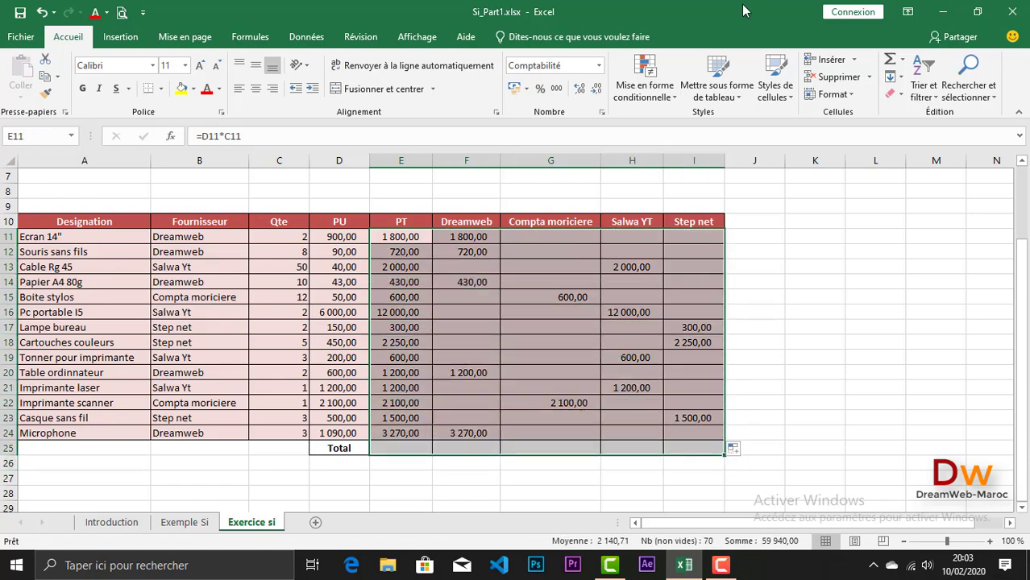
click(890, 63)
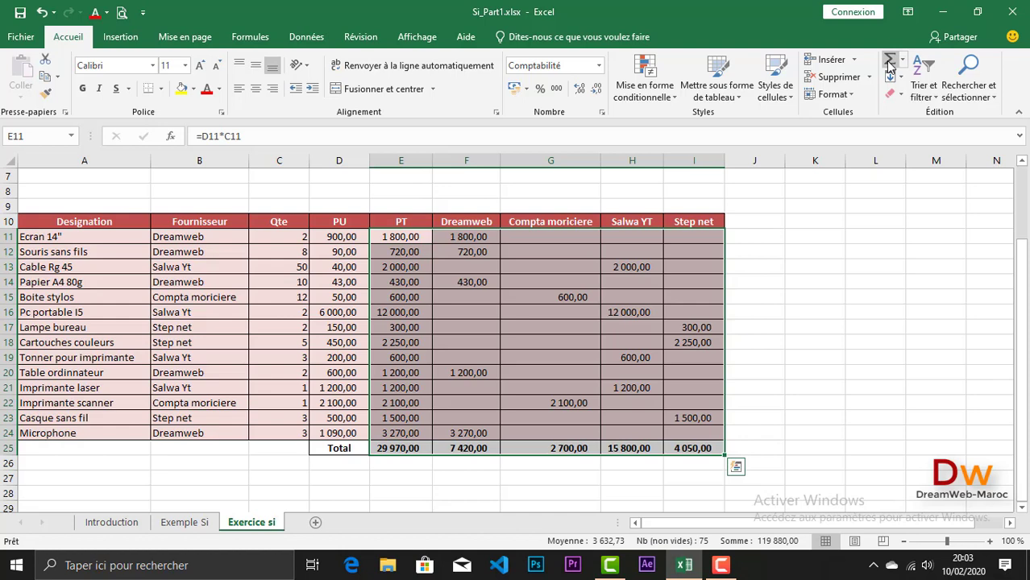
click(382, 466)
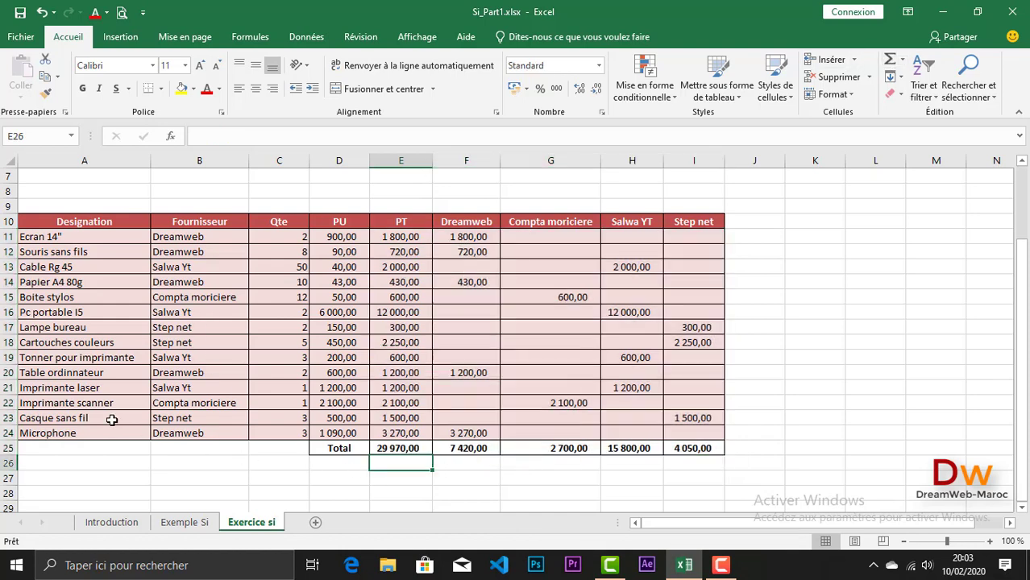
Verify the supplier totals in F25:I25 add up to the PT total 29 970,00
scroll(132, 344, down, 2)
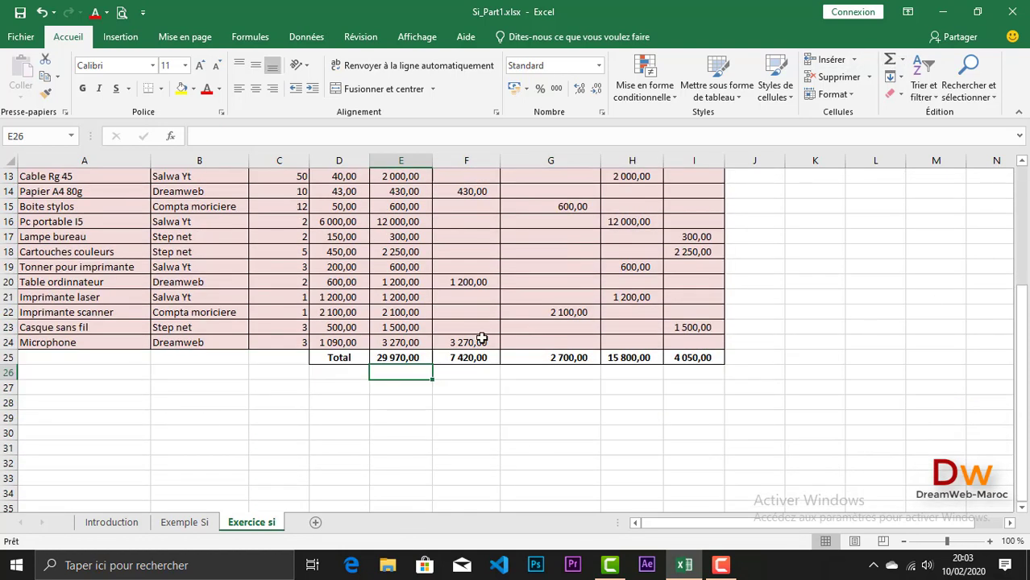
drag(457, 358, 685, 357)
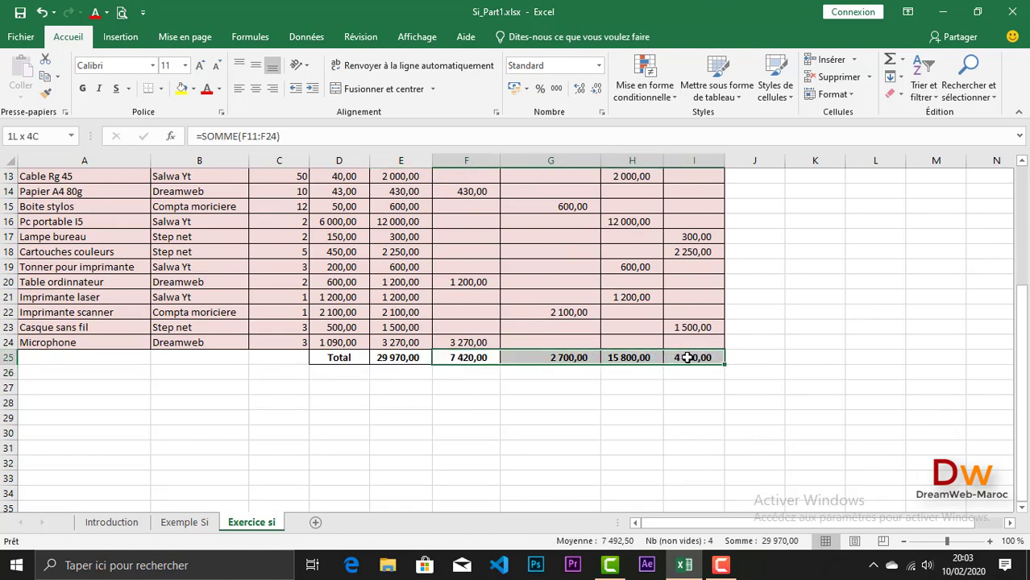
click(401, 357)
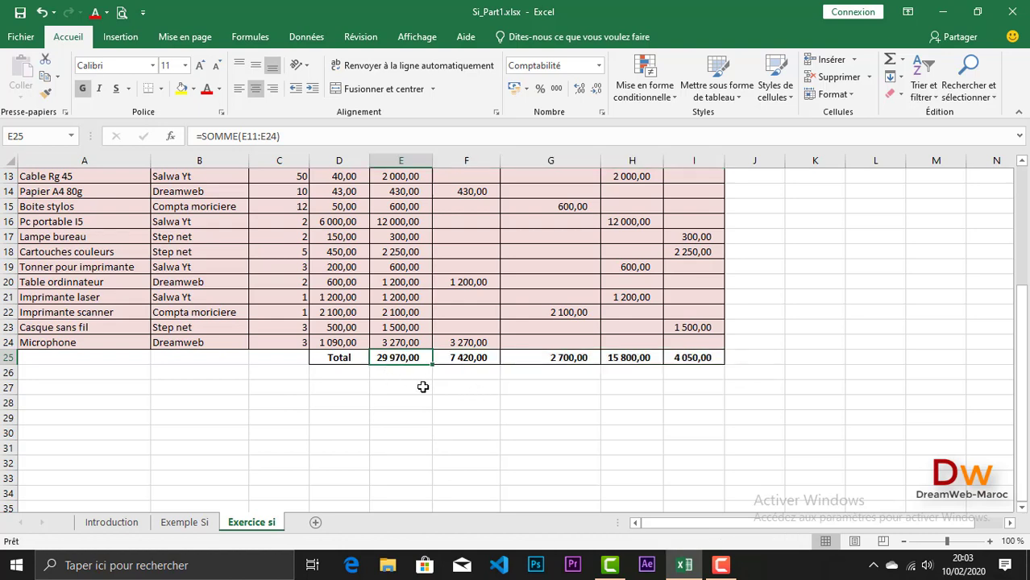
scroll(420, 384, up, 2)
scroll(476, 452, down, 1)
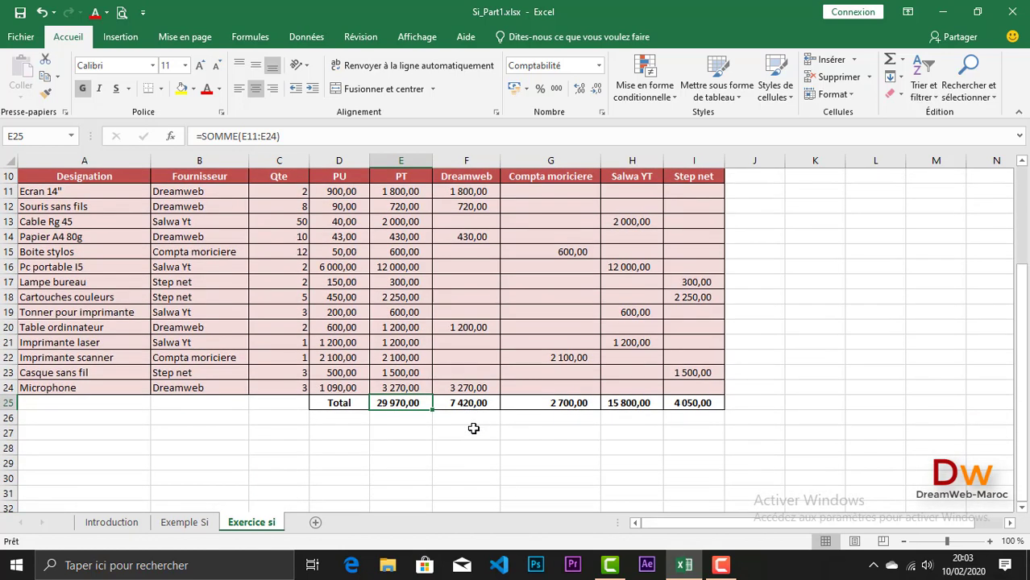
click(467, 419)
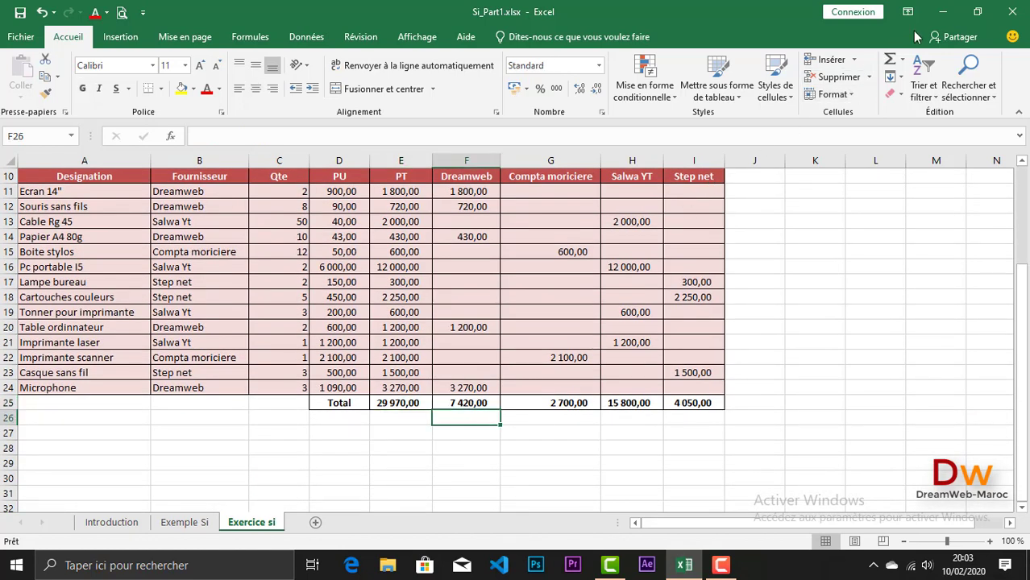
click(889, 60)
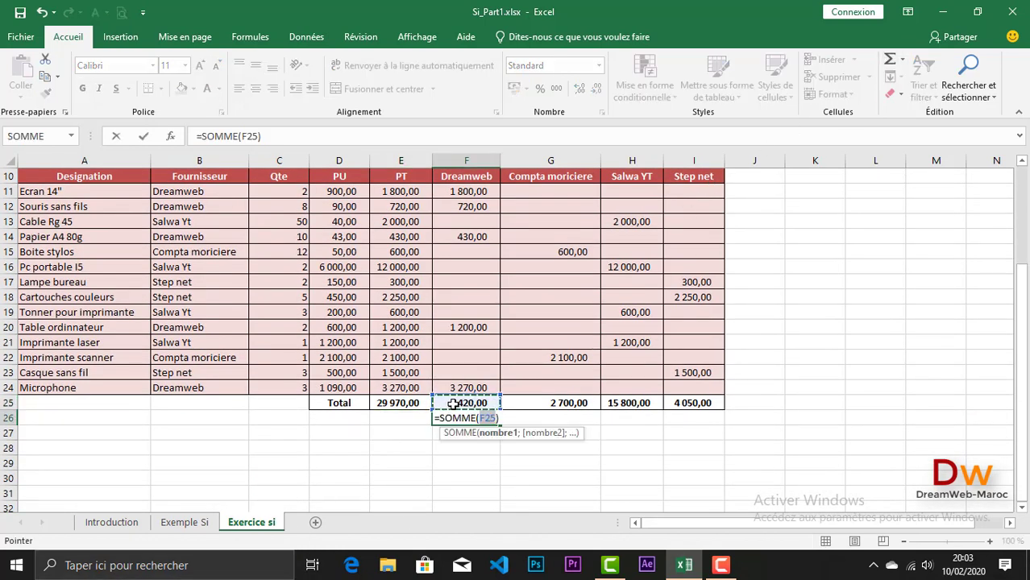
drag(467, 418, 689, 407)
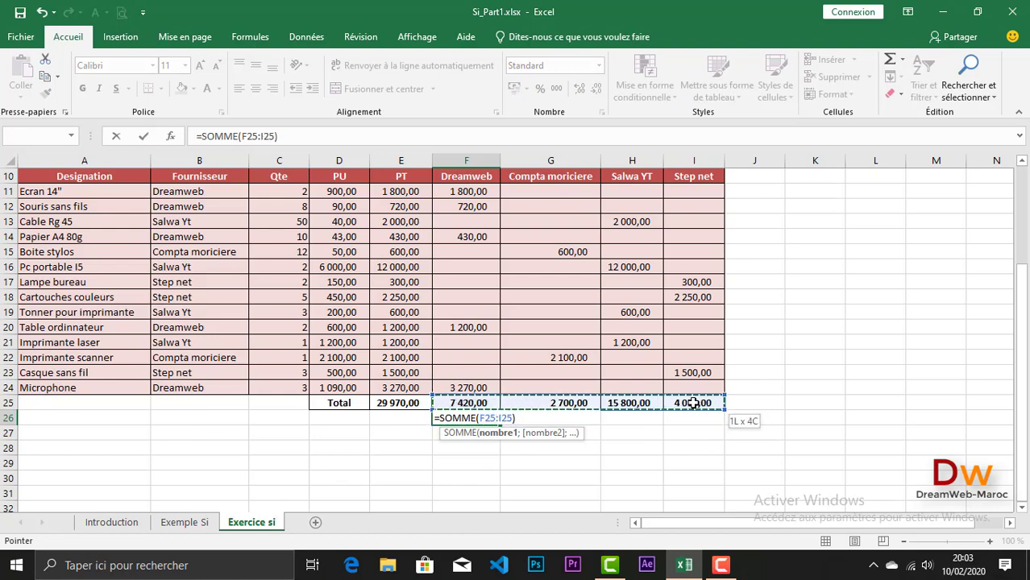
key(Return)
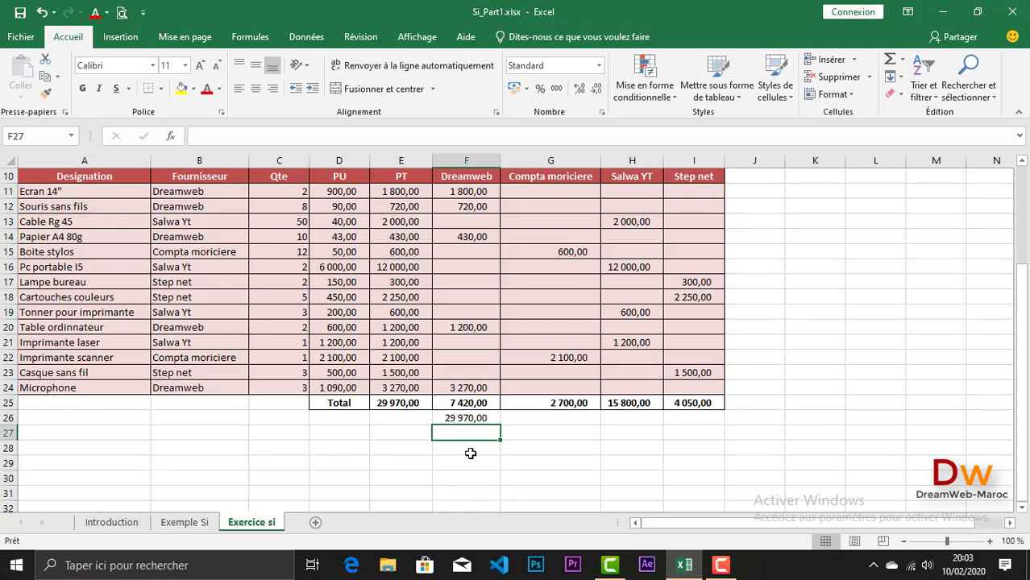
click(455, 418)
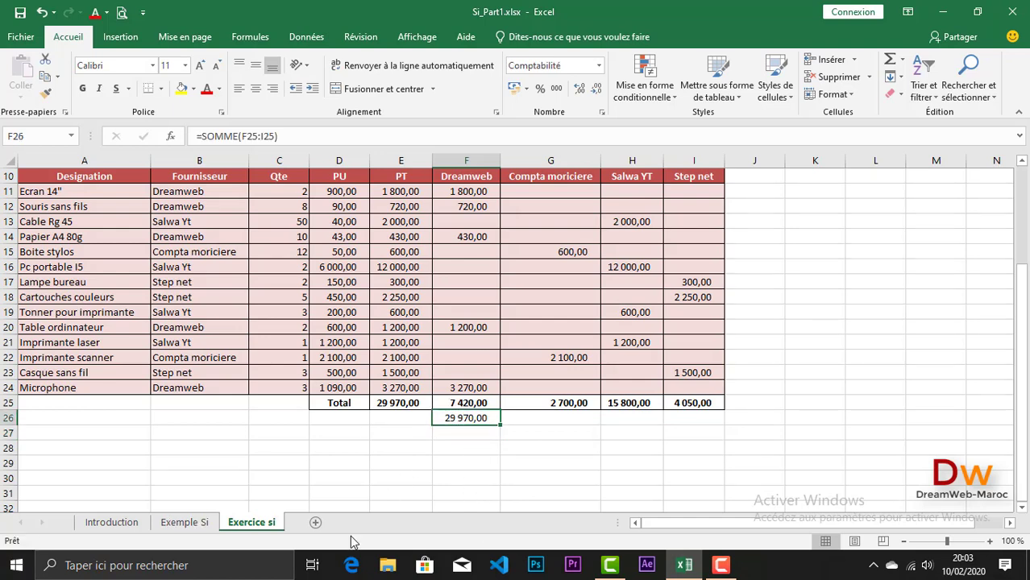
key(Delete)
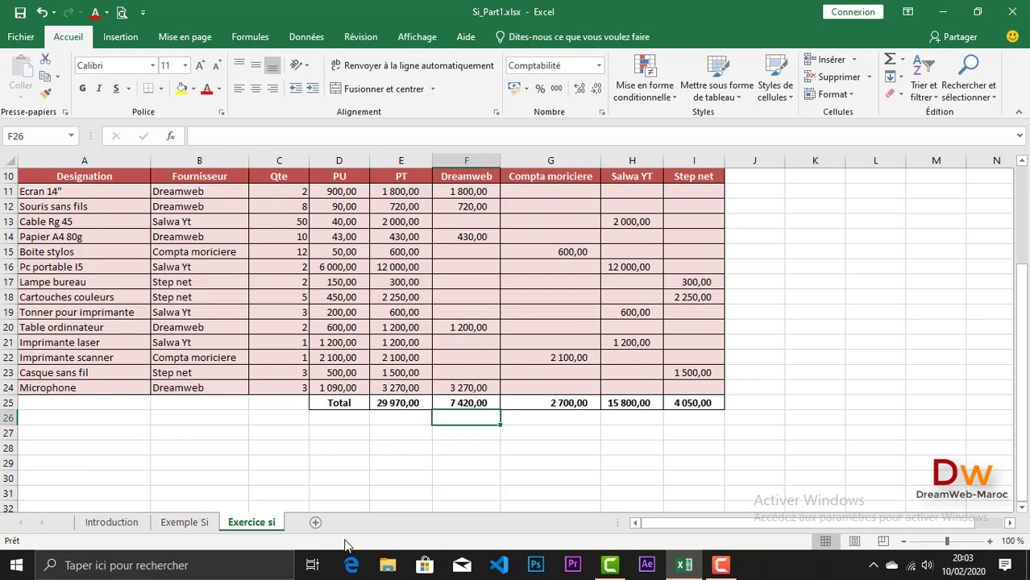
click(527, 442)
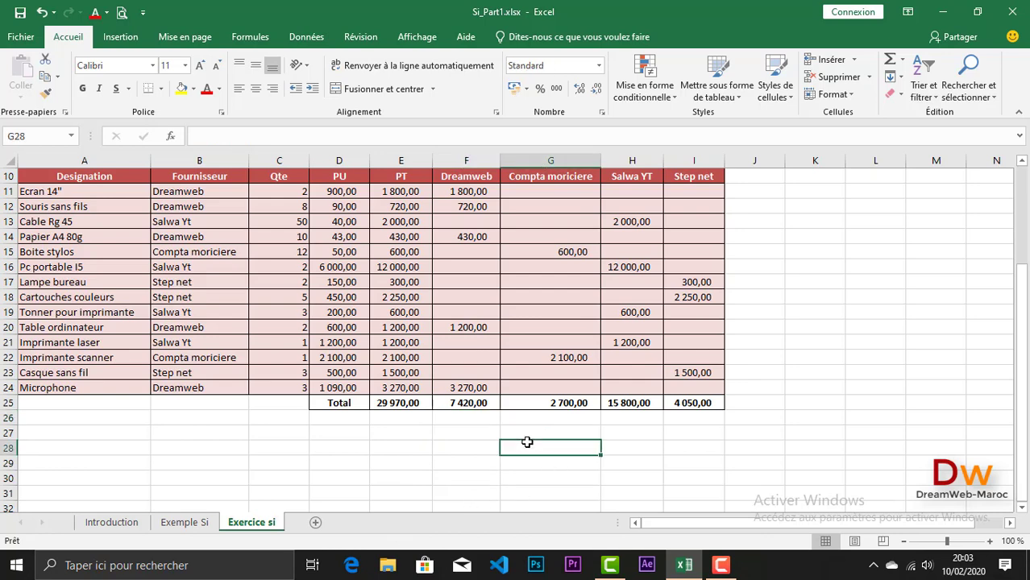
scroll(527, 443, up, 3)
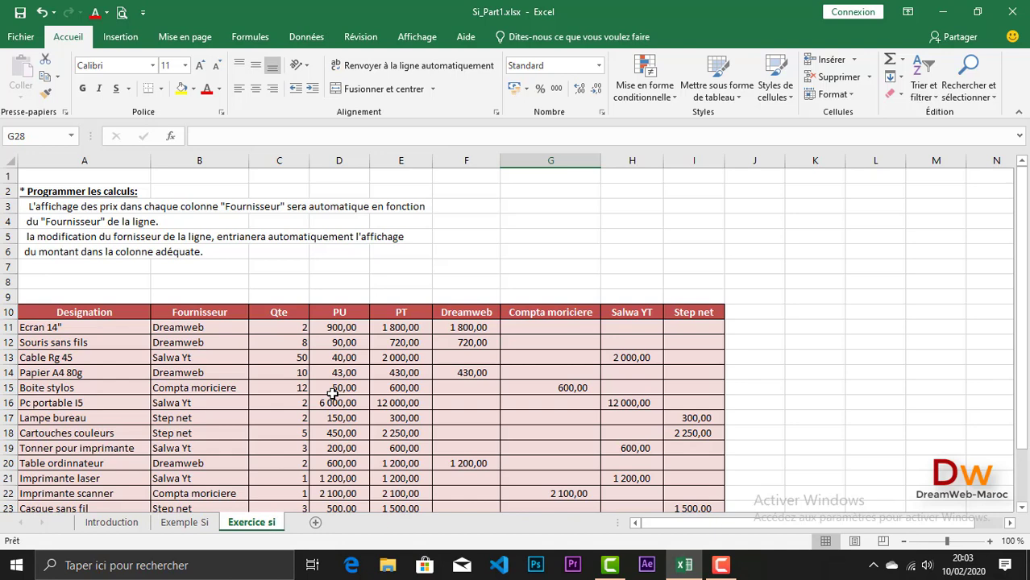
scroll(333, 393, down, 2)
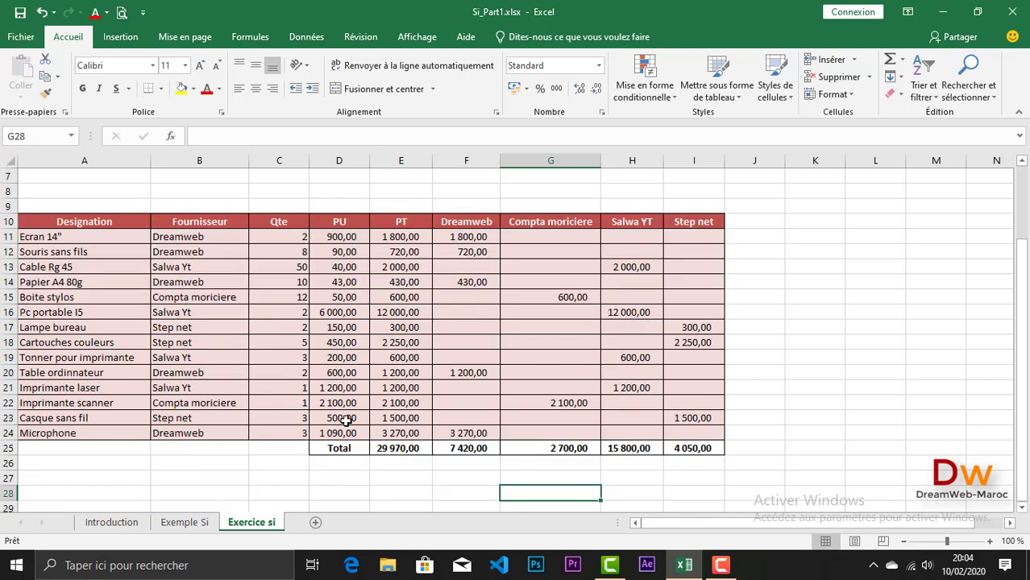